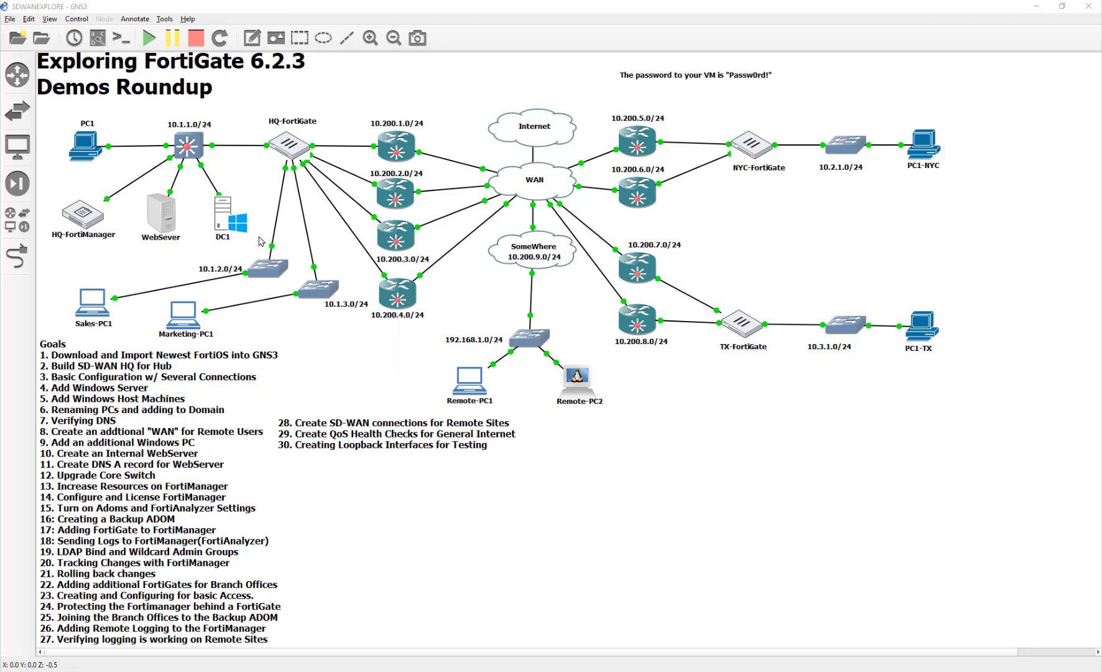
# Step: Switch to PC1's TightVNC session with the HQ-FortiGate web console and start creating a new network interface
pyautogui.click(297, 258)
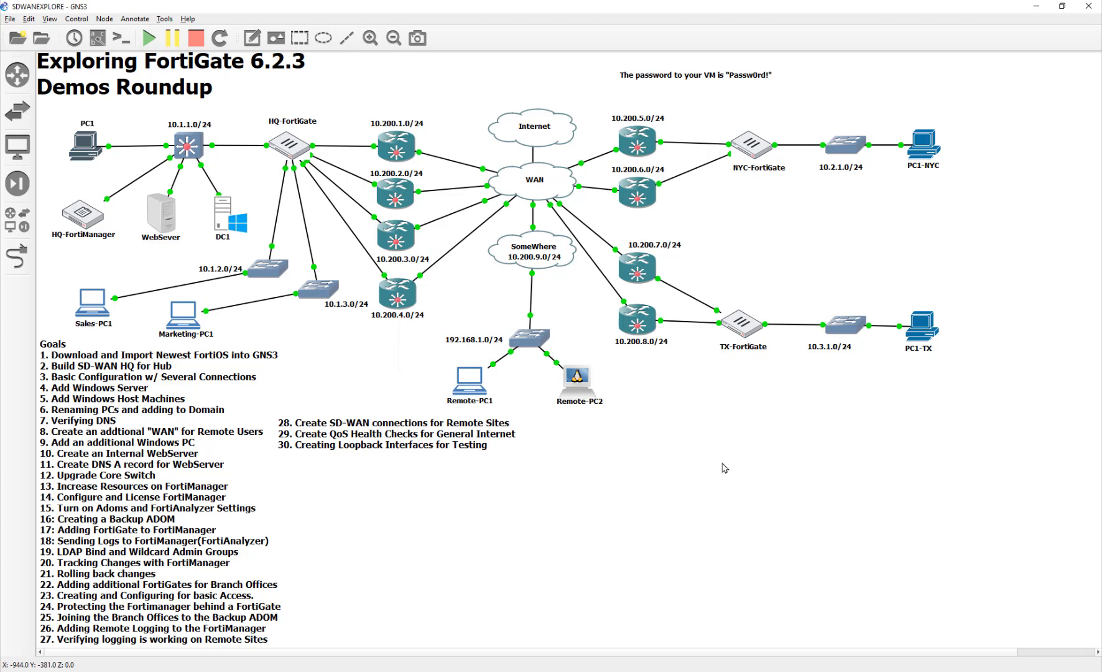
pyautogui.hotkey('alt', 'Tab')
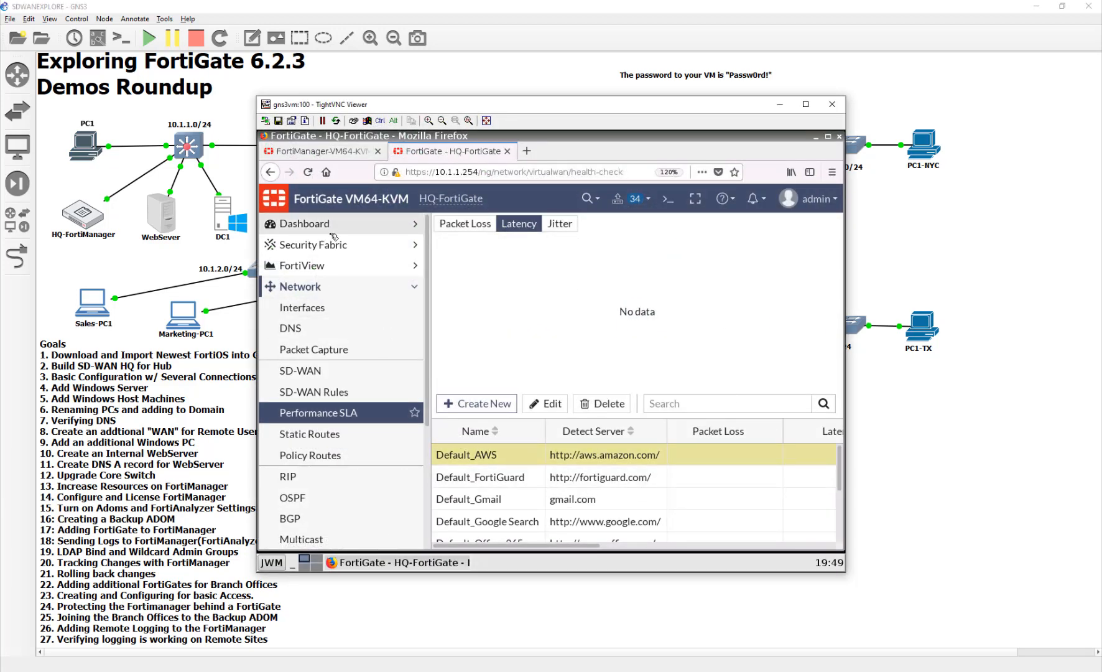
pyautogui.click(318, 307)
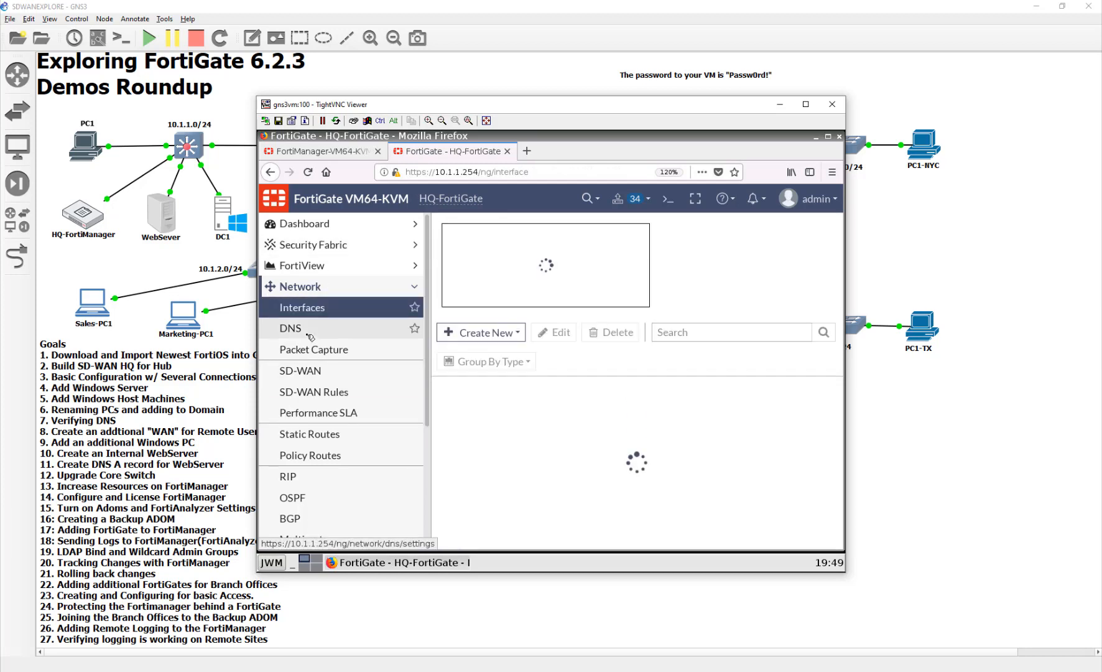
pyautogui.click(482, 308)
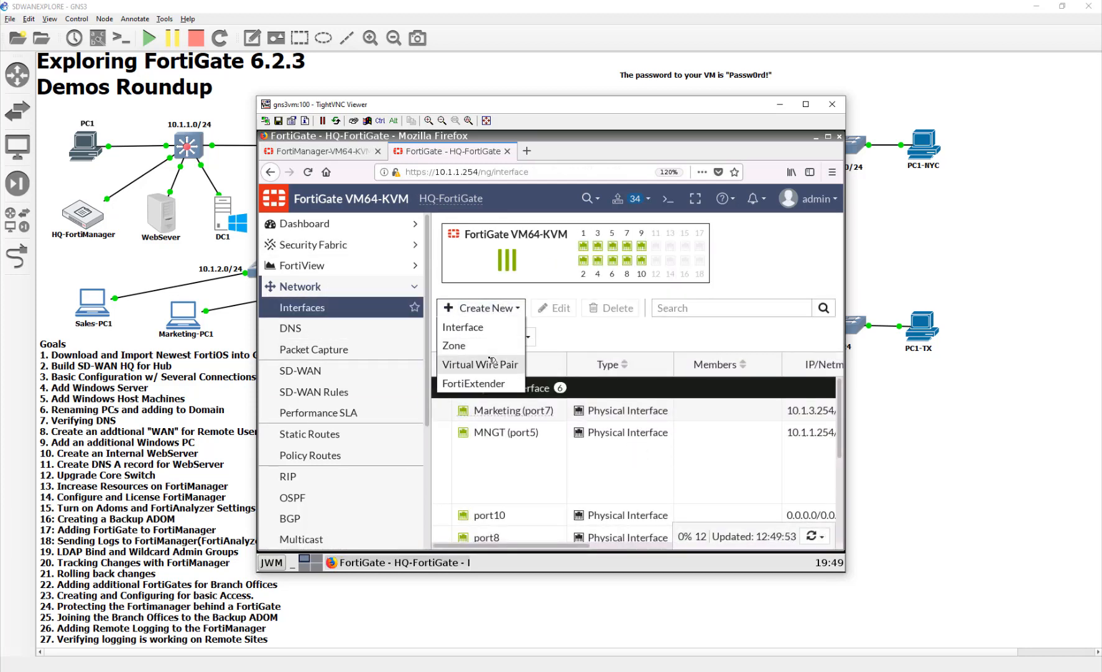
pyautogui.click(489, 324)
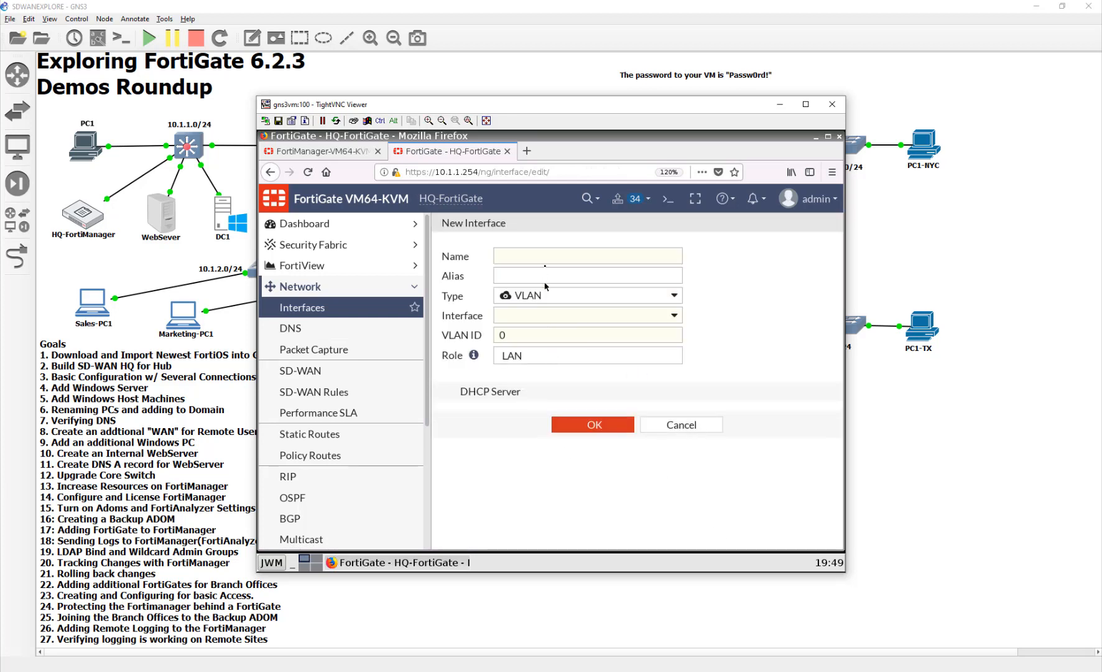
# Step: Give the new HQ-FortiGate interface the name and alias "loopback" and the type Loopback Interface
pyautogui.click(544, 260)
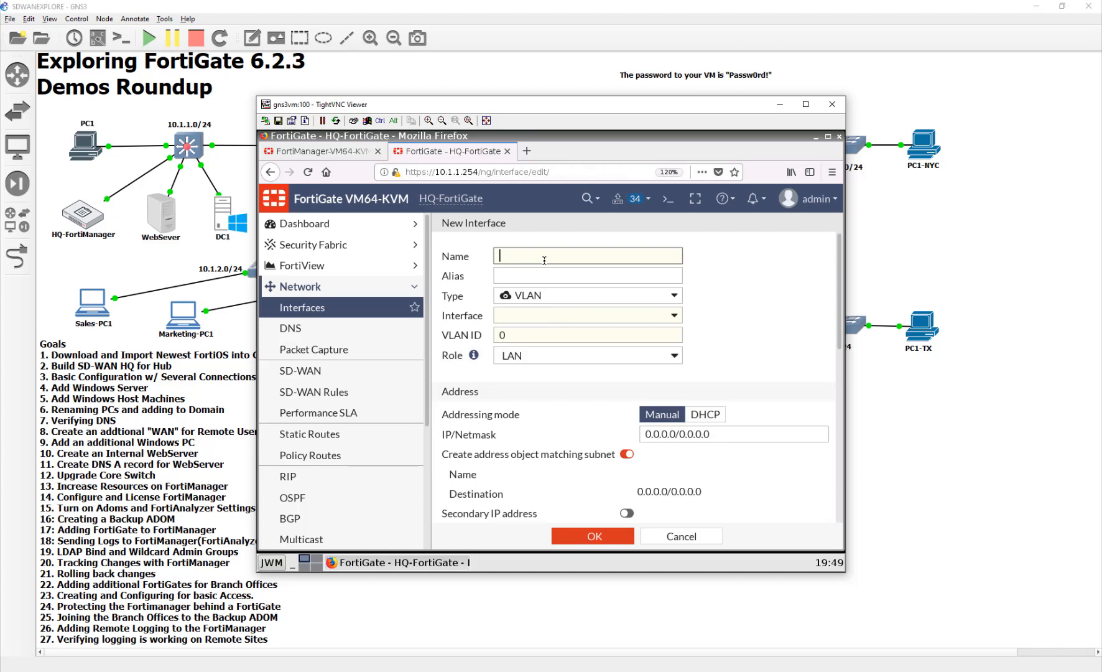
pyautogui.write('loopback')
pyautogui.press('Tab')
pyautogui.write('l')
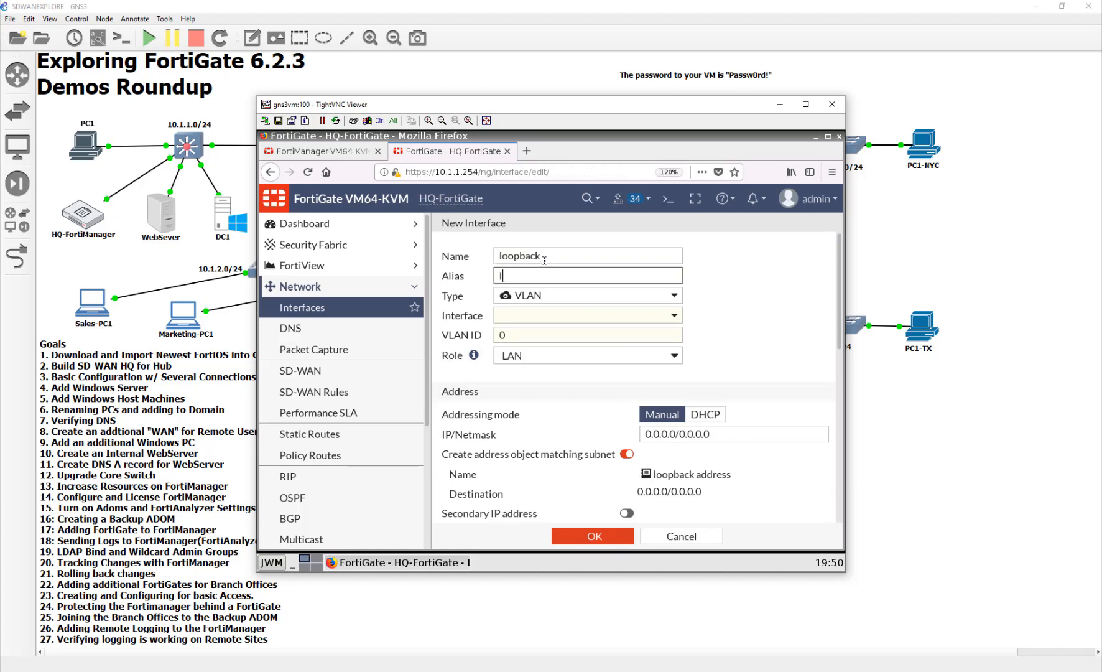
pyautogui.write('oopback')
pyautogui.click(578, 297)
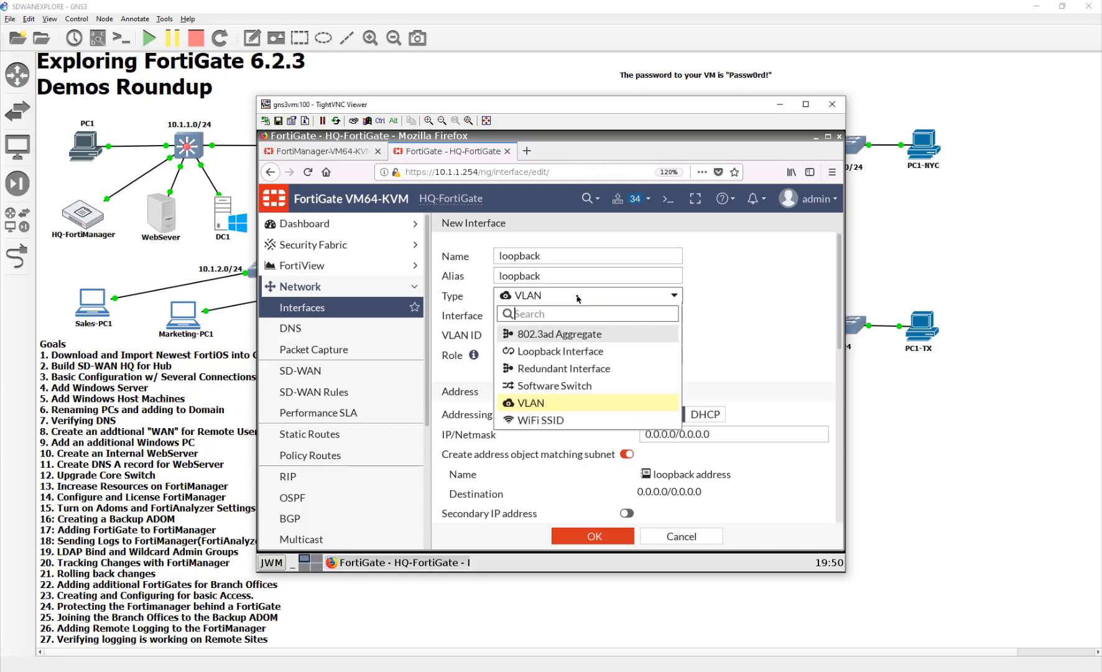
pyautogui.click(579, 352)
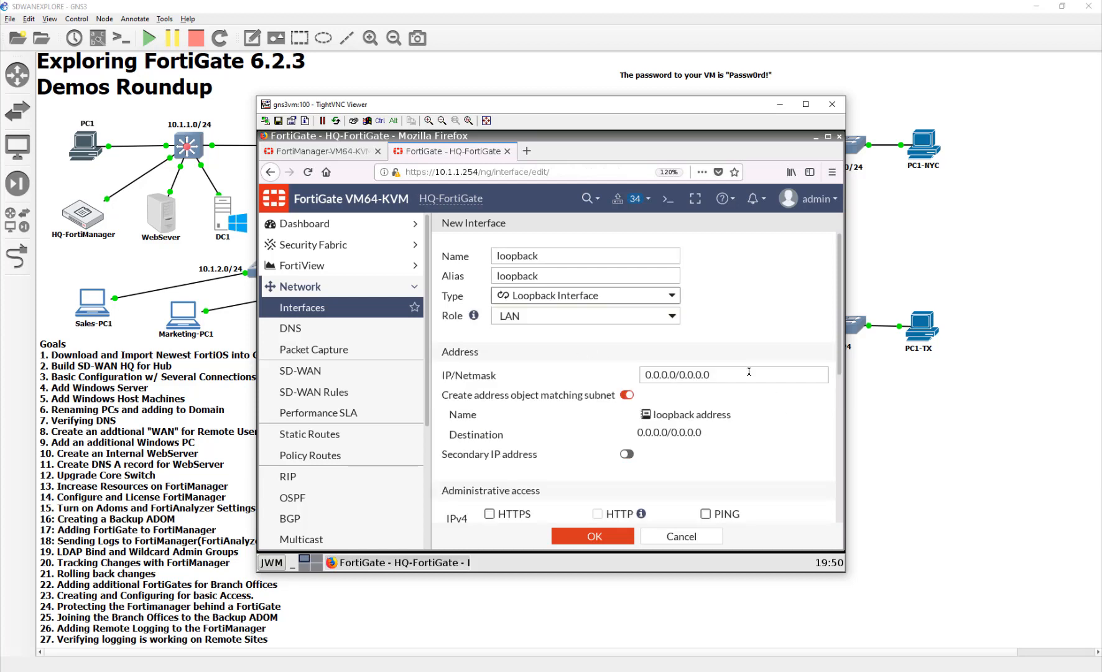
# Step: Set the HQ loopback's IP/Netmask to 10.127.0.1/32, allow PING for IPv4 administrative access, and save the interface
pyautogui.moveTo(749, 372); pyautogui.dragTo(580, 374)
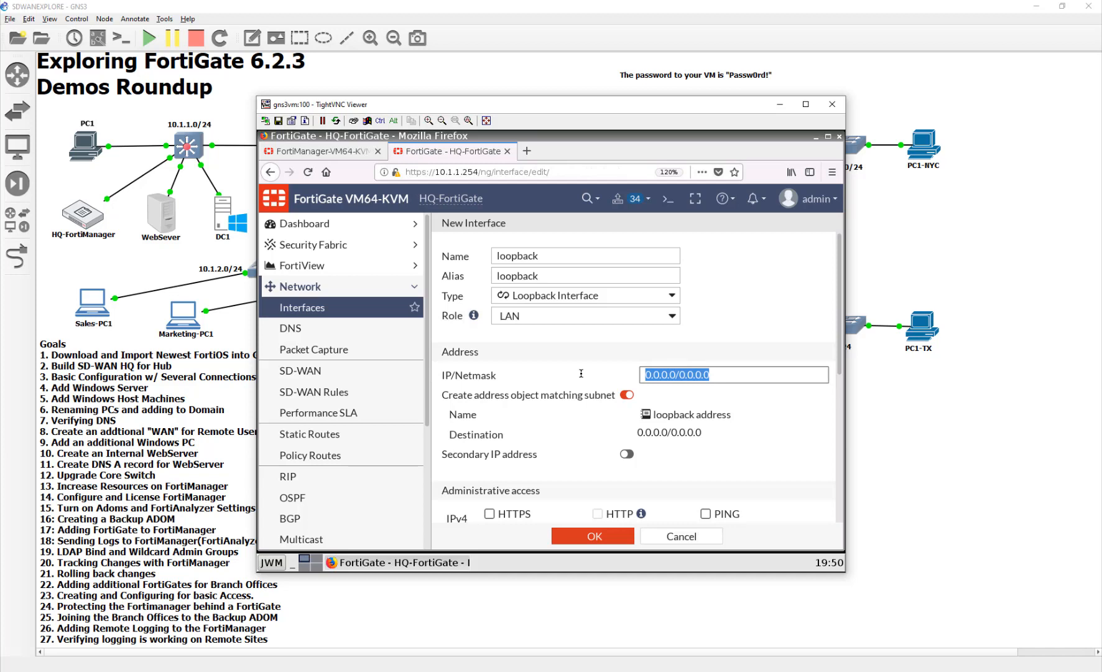
pyautogui.write('10.1')
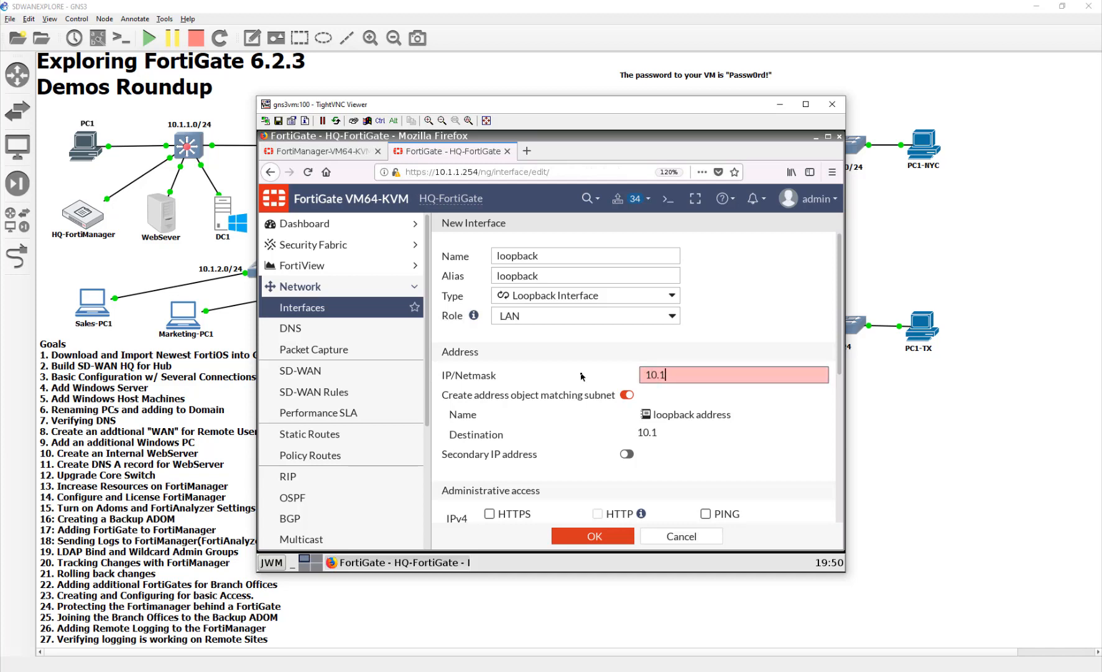
pyautogui.write('27.0.1/32')
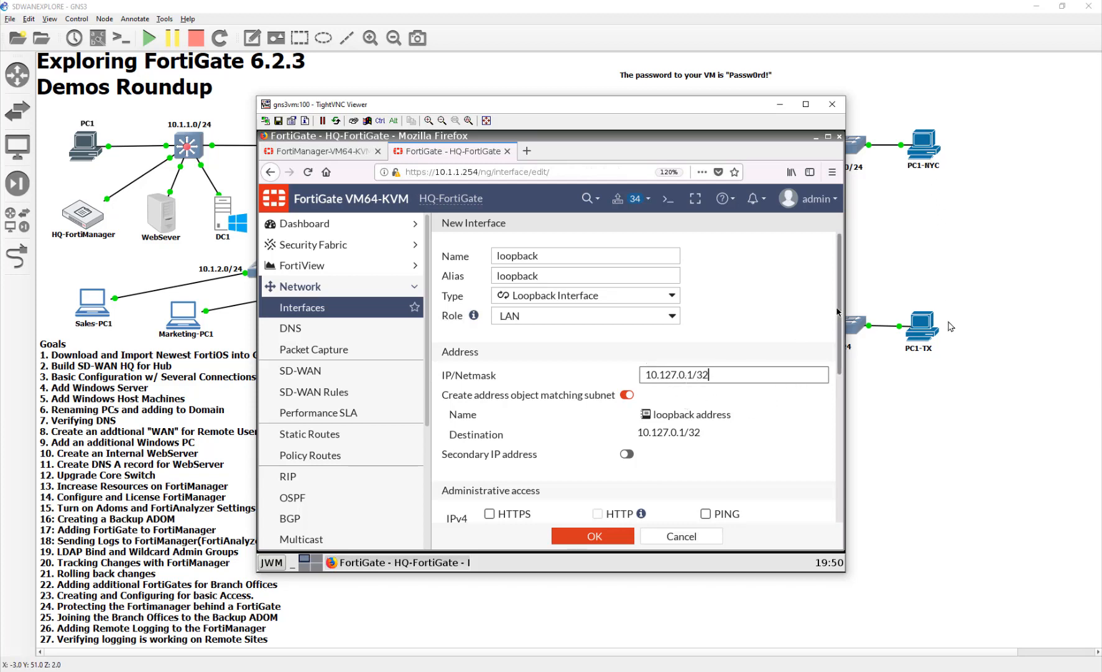
pyautogui.scroll(-1, 713, 479)
pyautogui.click(711, 478)
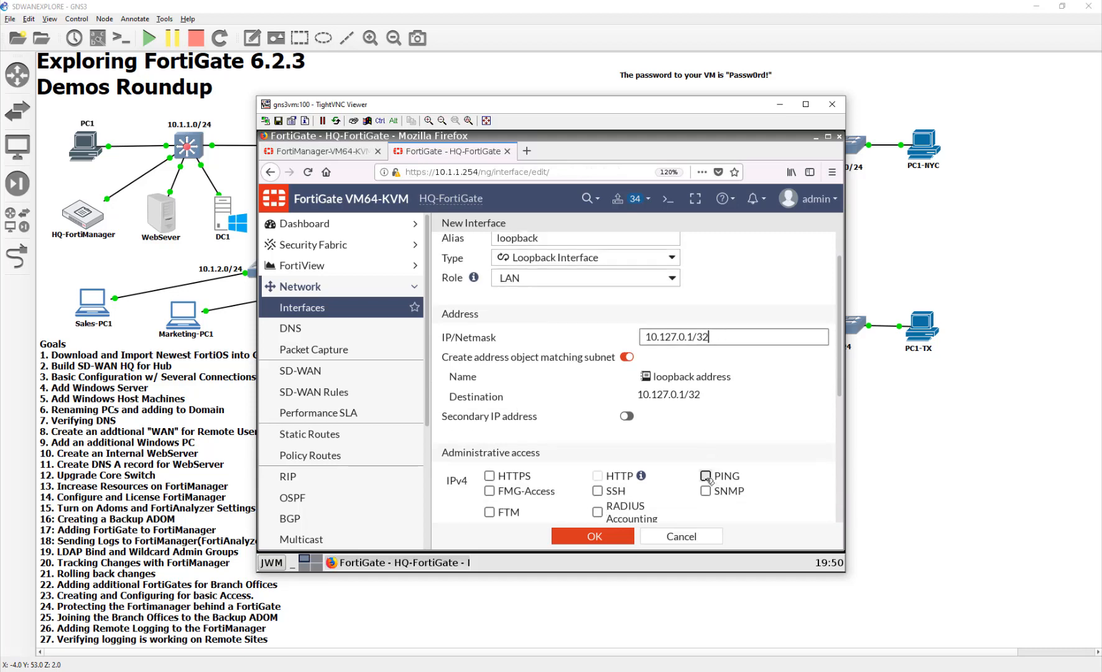
pyautogui.scroll(-5, 678, 502)
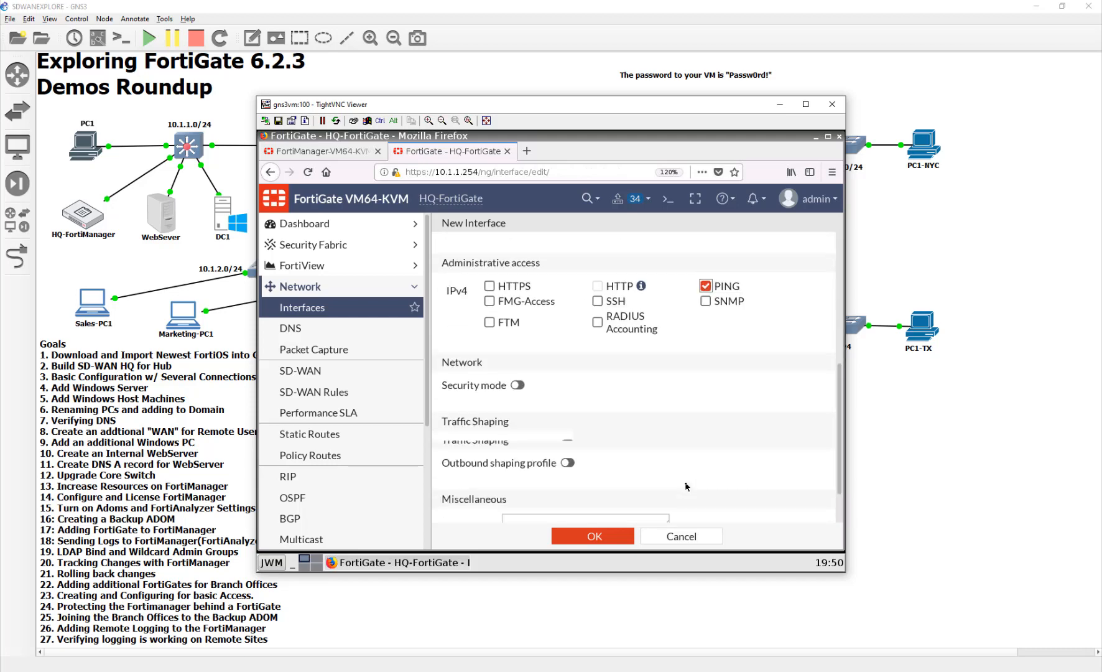
pyautogui.click(601, 532)
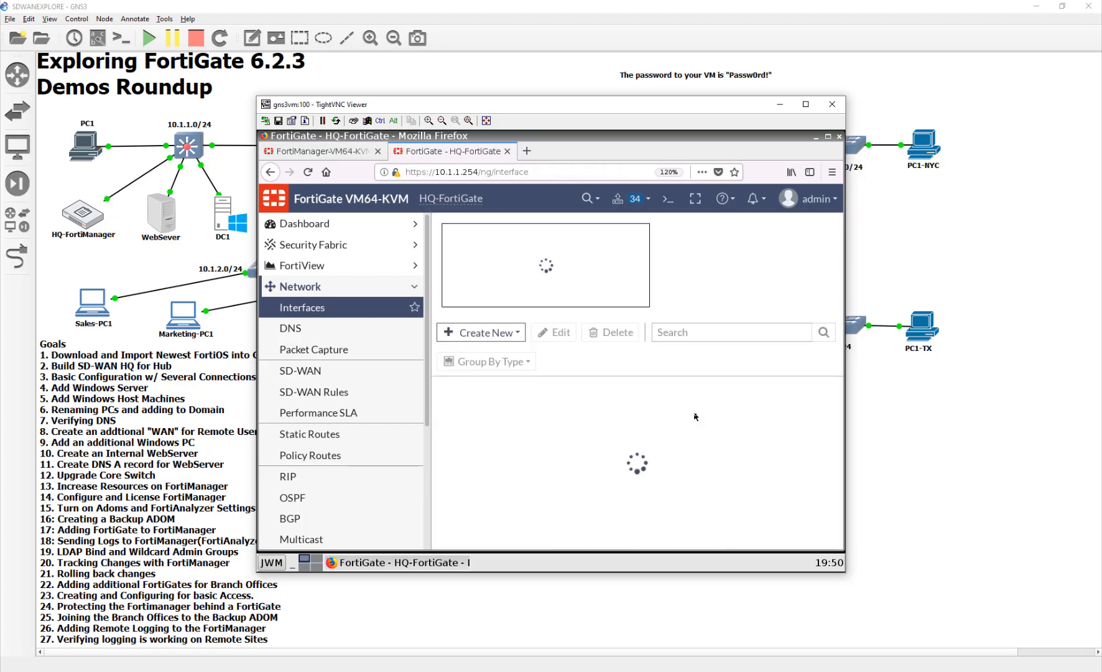
# Step: Check the Loopback Interface group in the HQ-FortiGate's interface list
pyautogui.scroll(-5, 619, 501)
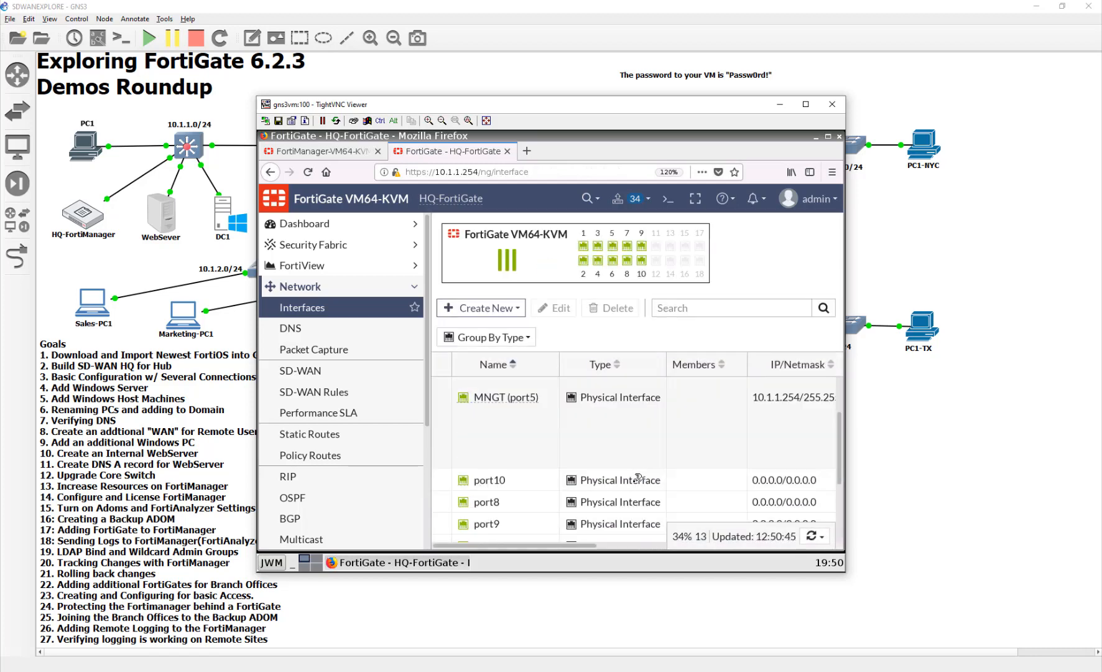
pyautogui.scroll(5, 619, 501)
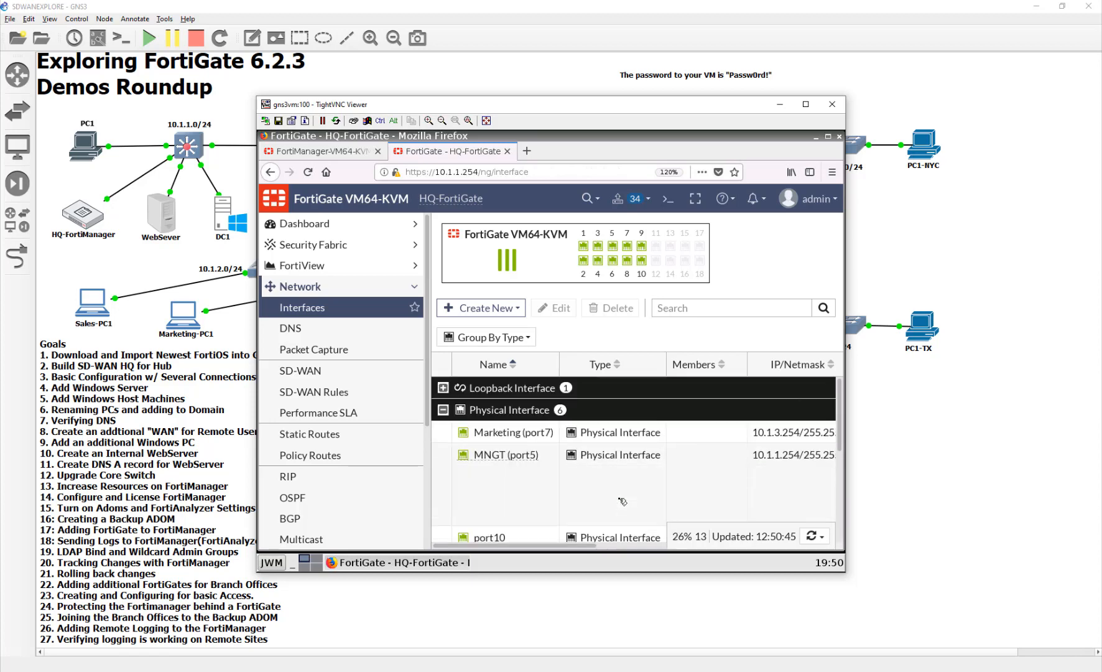
pyautogui.click(443, 388)
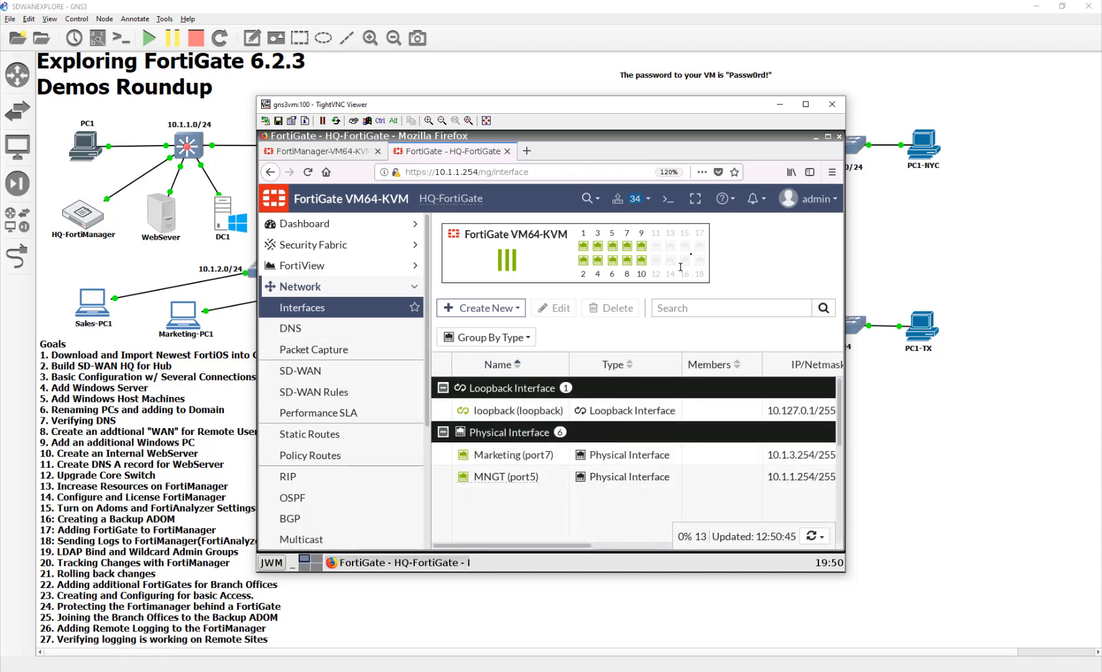
# Step: Test the HQ loopback from the FortiGate's CLI console with "exe ping 10.127.0.1", and close the console
pyautogui.click(668, 198)
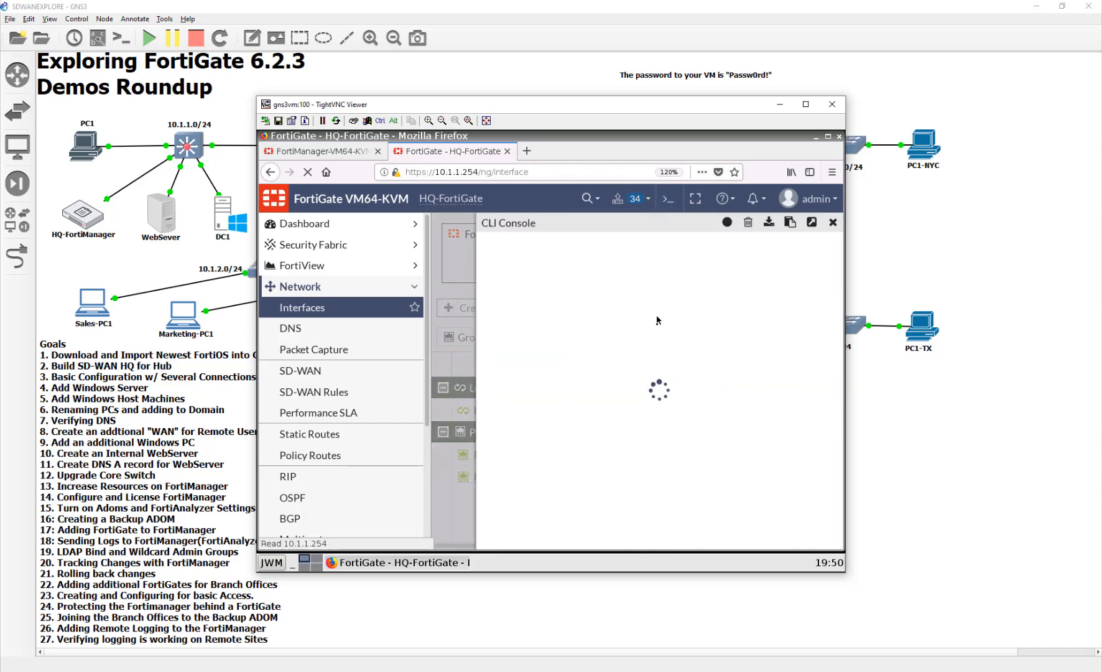
pyautogui.write('ex')
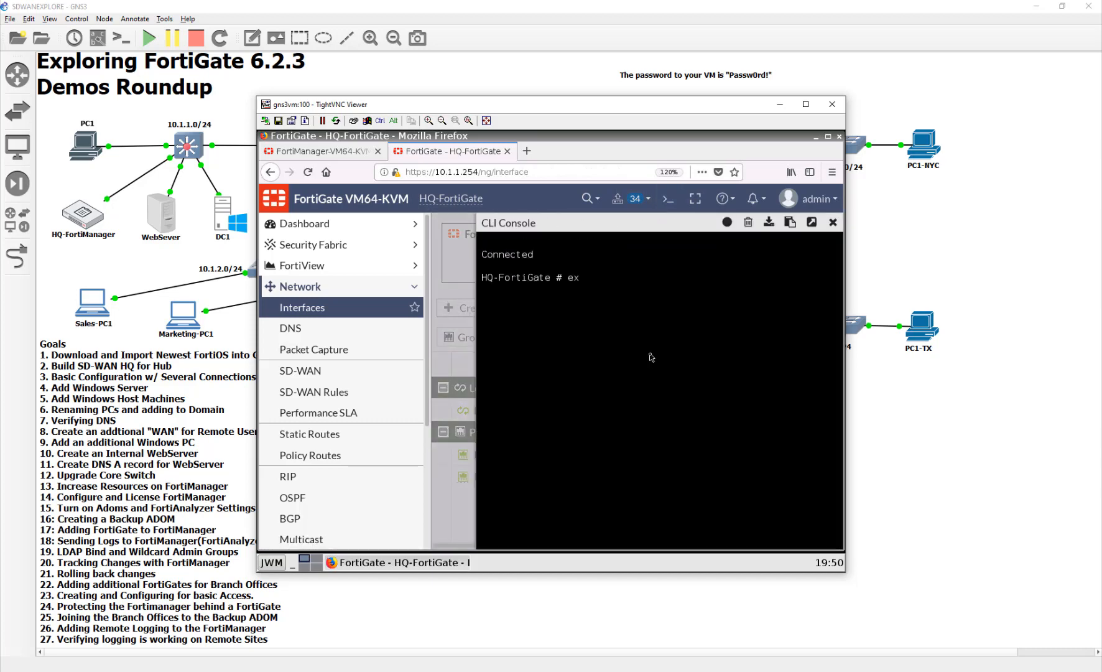
pyautogui.write('e ping 10.127.0.1')
pyautogui.press('Return')
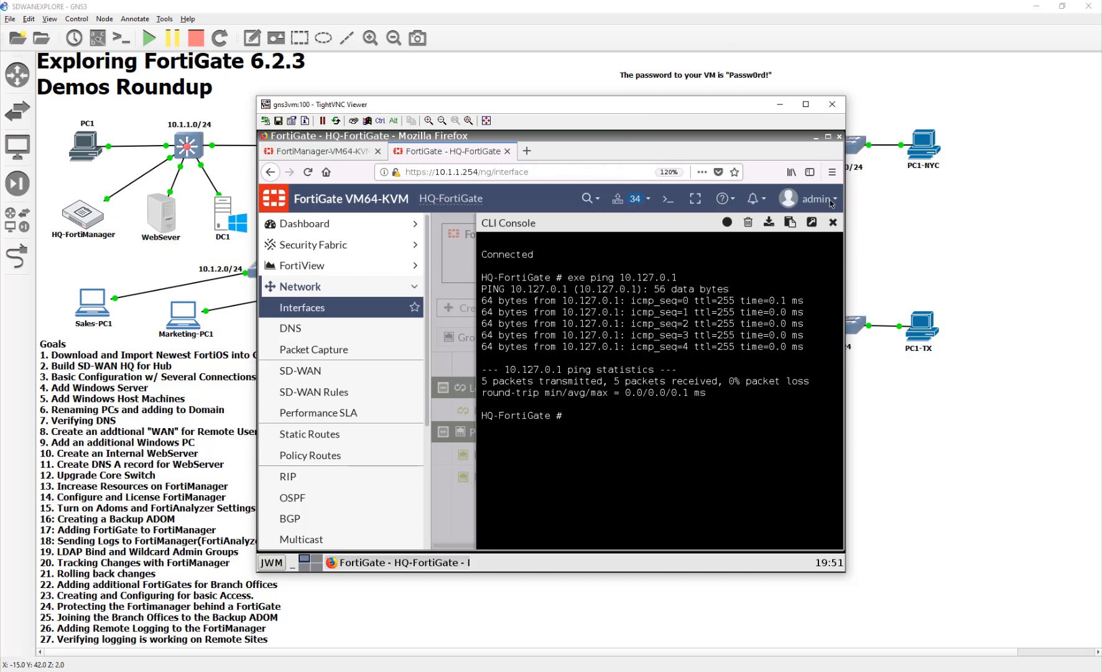
pyautogui.click(833, 222)
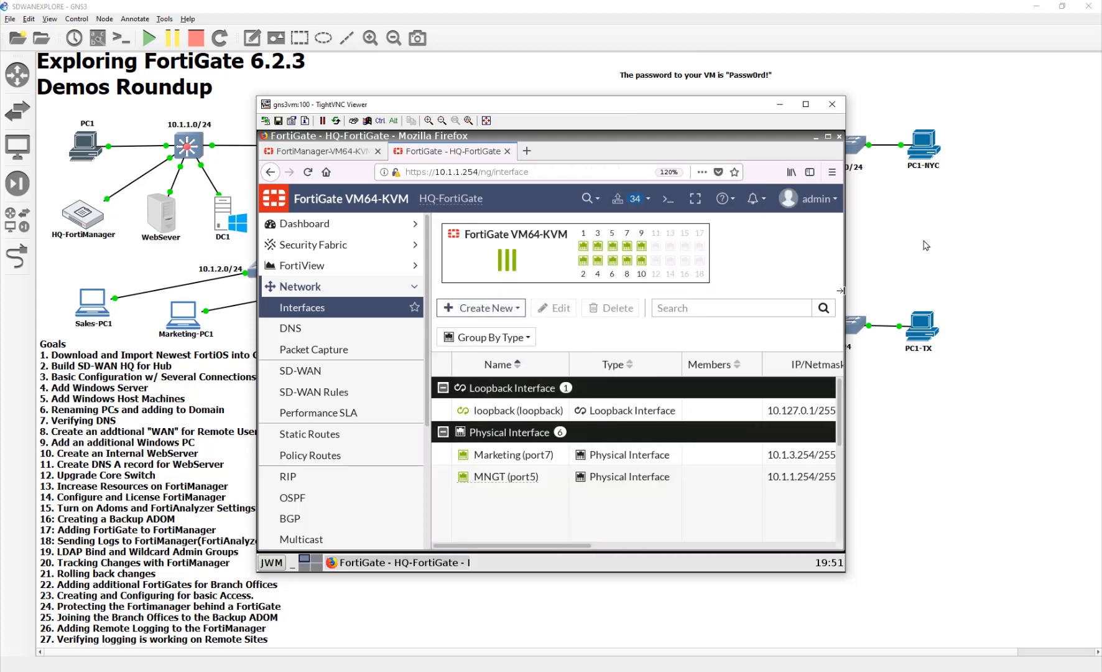
# Step: Open PC1-NYC's TightVNC session from the GNS3 topology to reach the NYC-FortiGate web console
pyautogui.click(924, 187)
pyautogui.doubleClick(924, 145)
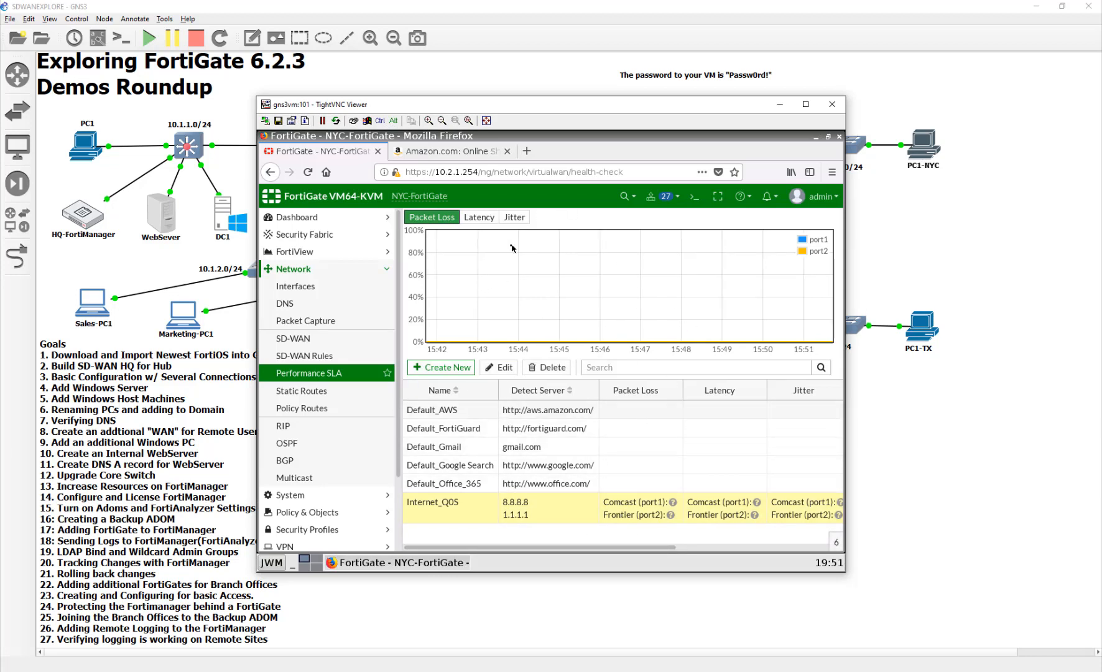
# Step: Examine the latency graphs of the Default_Google Search, Default_Office_365 and Internet_QOS performance SLAs on the NYC-FortiGate
pyautogui.click(479, 217)
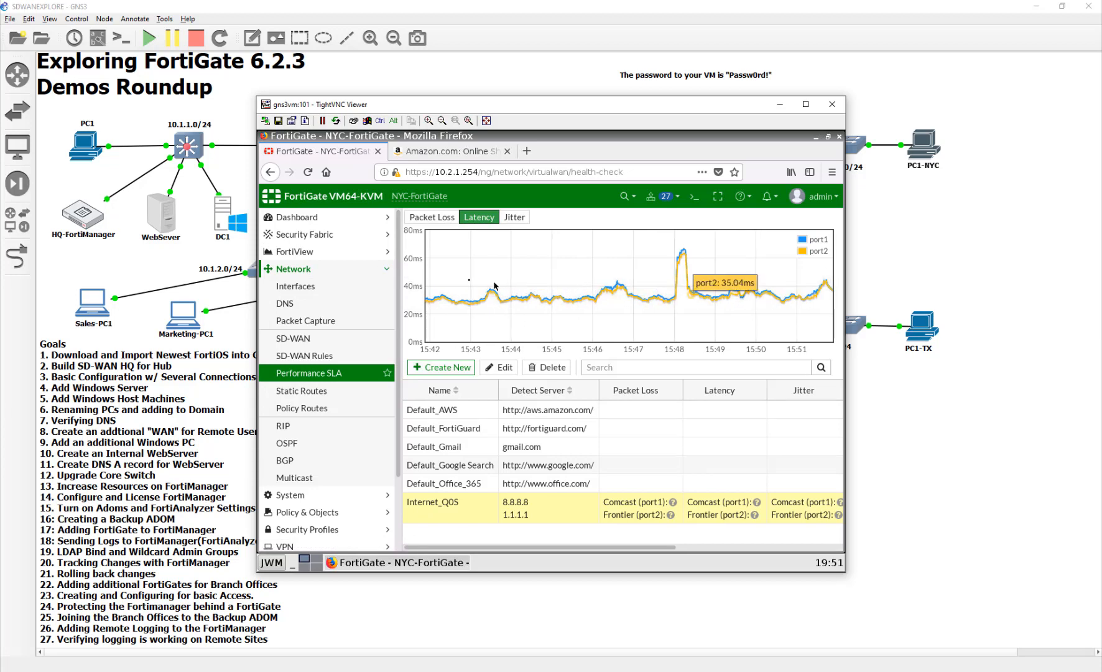
pyautogui.click(567, 472)
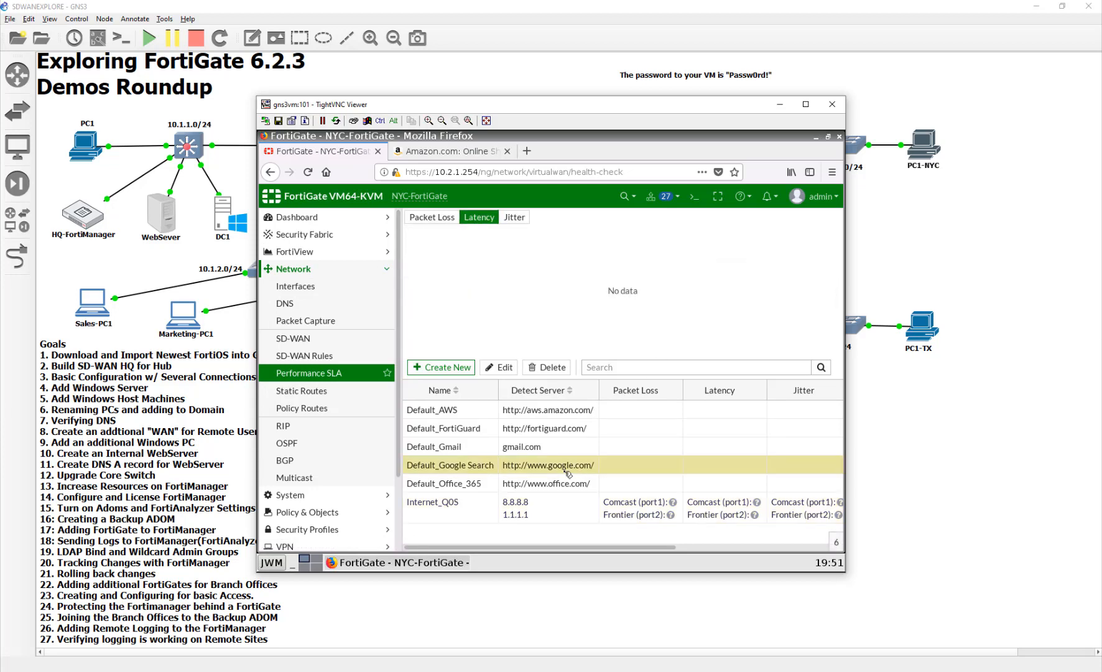
pyautogui.click(548, 484)
pyautogui.click(534, 509)
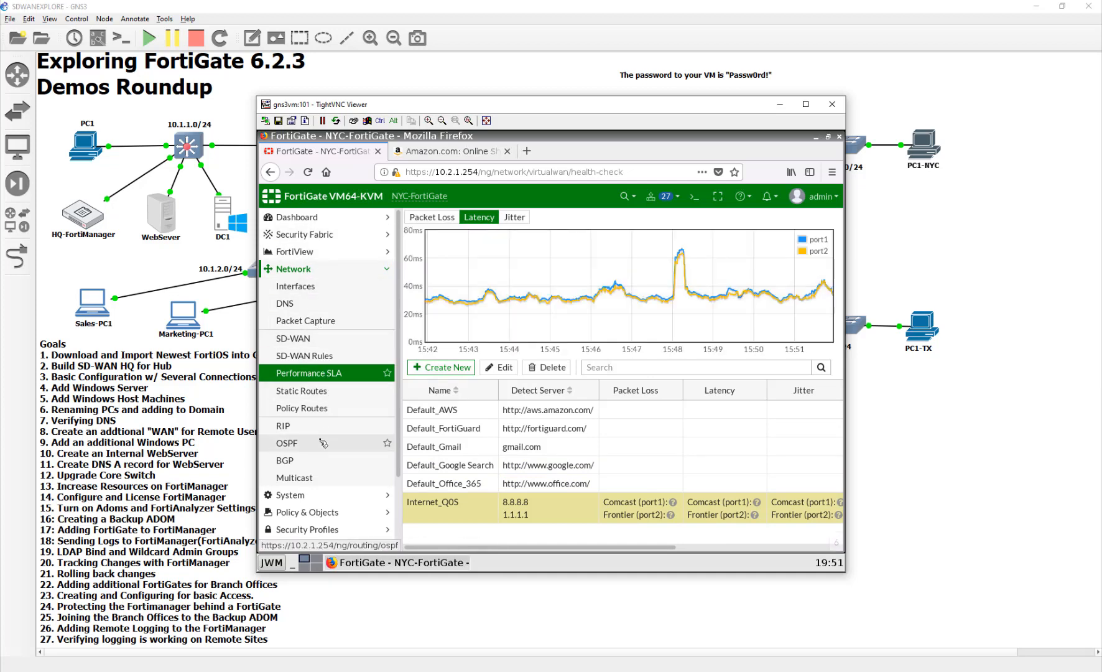
# Step: Start a new interface on the NYC-FortiGate with name and alias "loopback" and type Loopback Interface
pyautogui.click(292, 286)
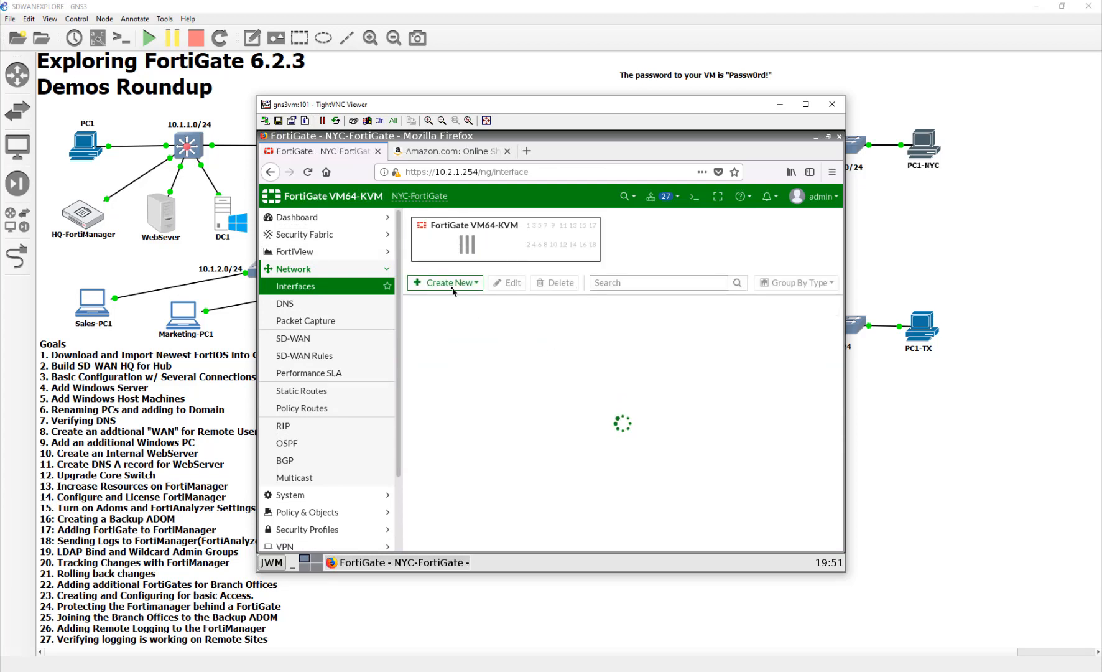
pyautogui.click(456, 289)
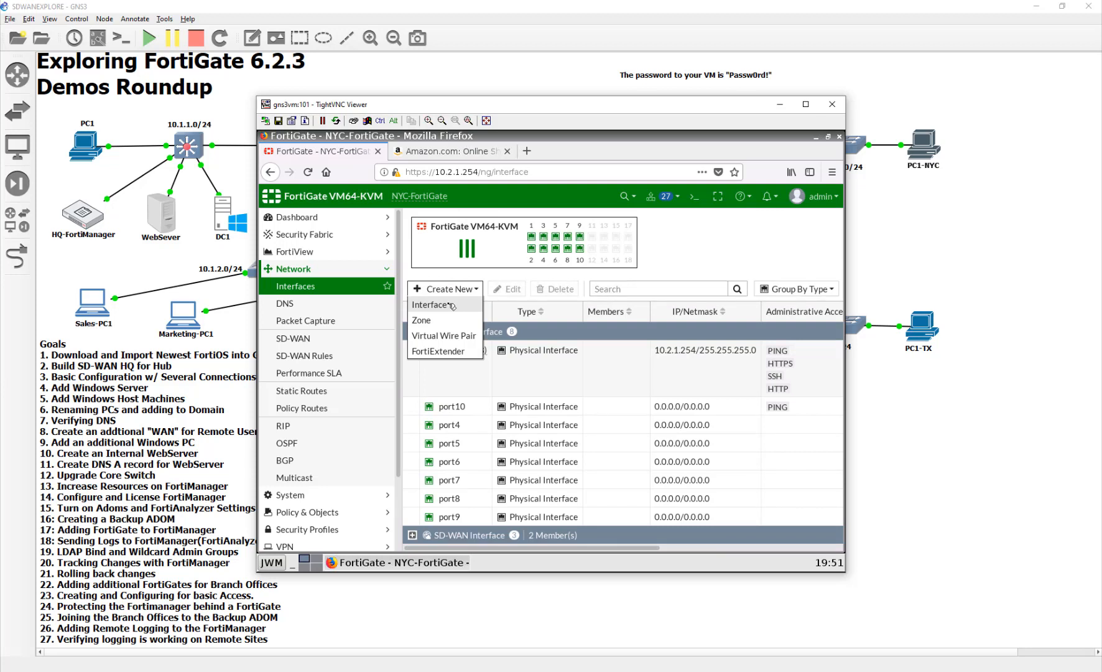
pyautogui.click(452, 305)
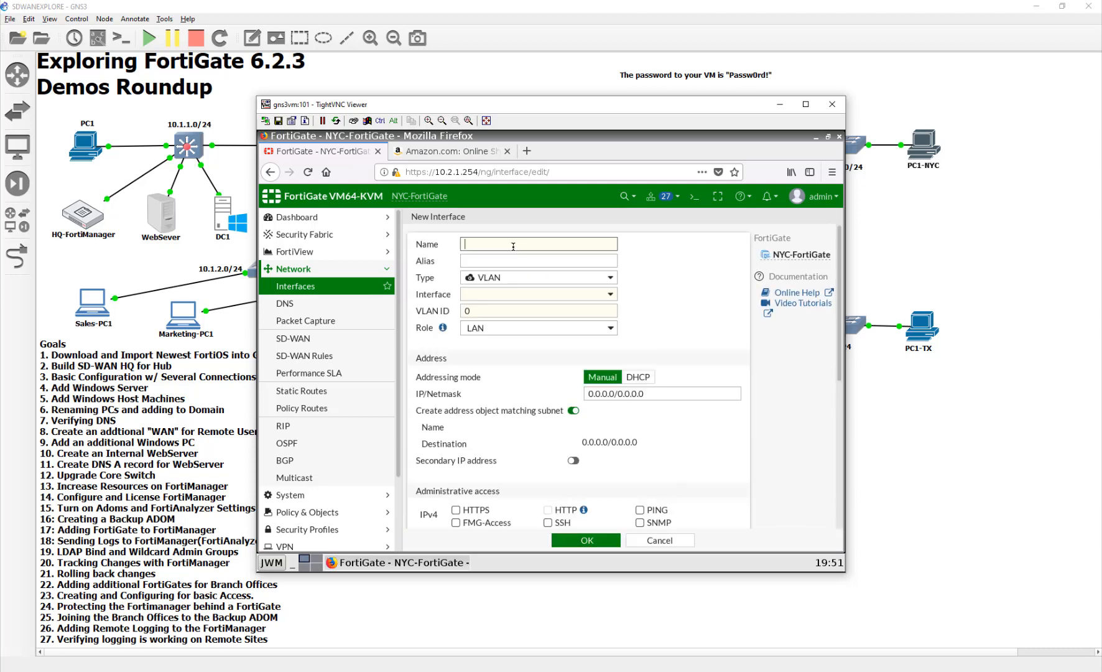
pyautogui.write('loopback')
pyautogui.press('Tab')
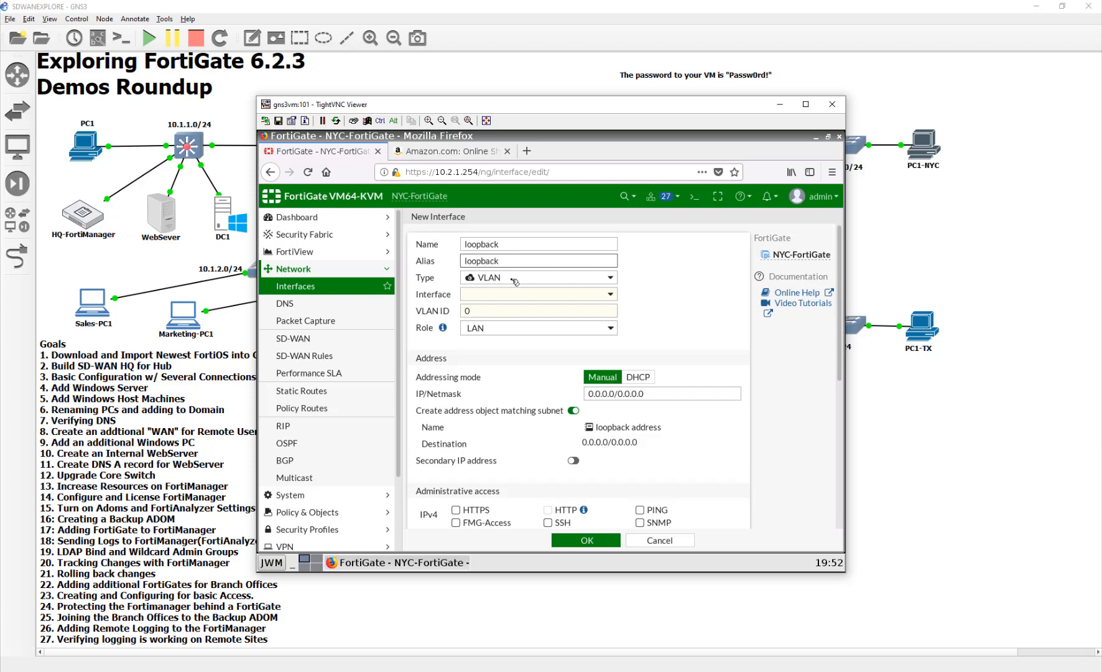
pyautogui.click(532, 280)
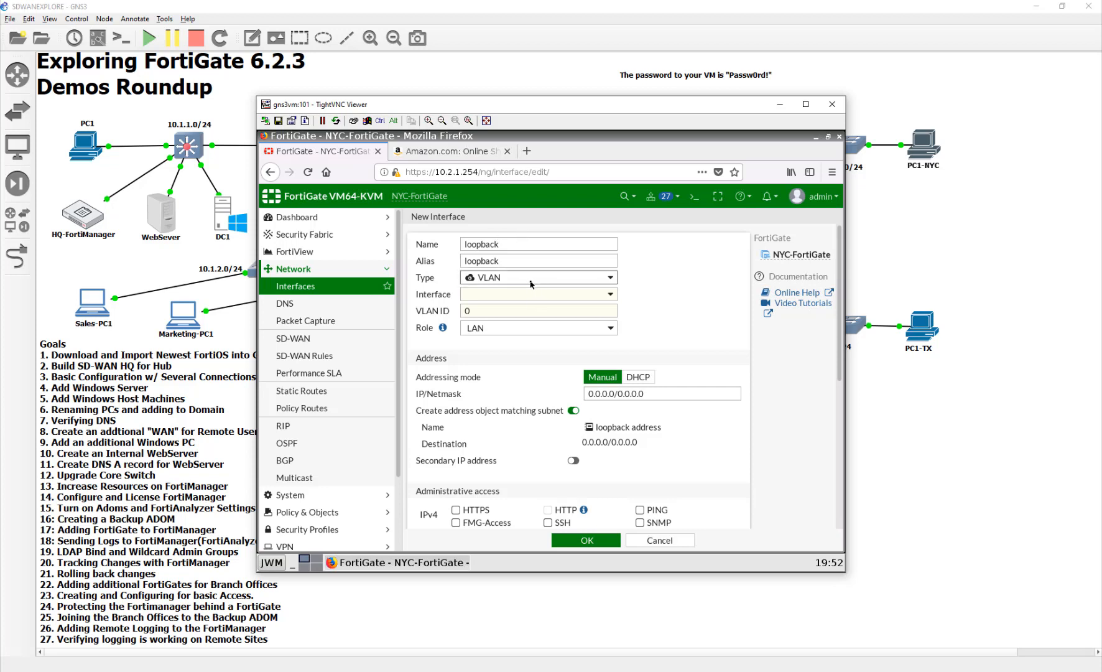
pyautogui.click(516, 323)
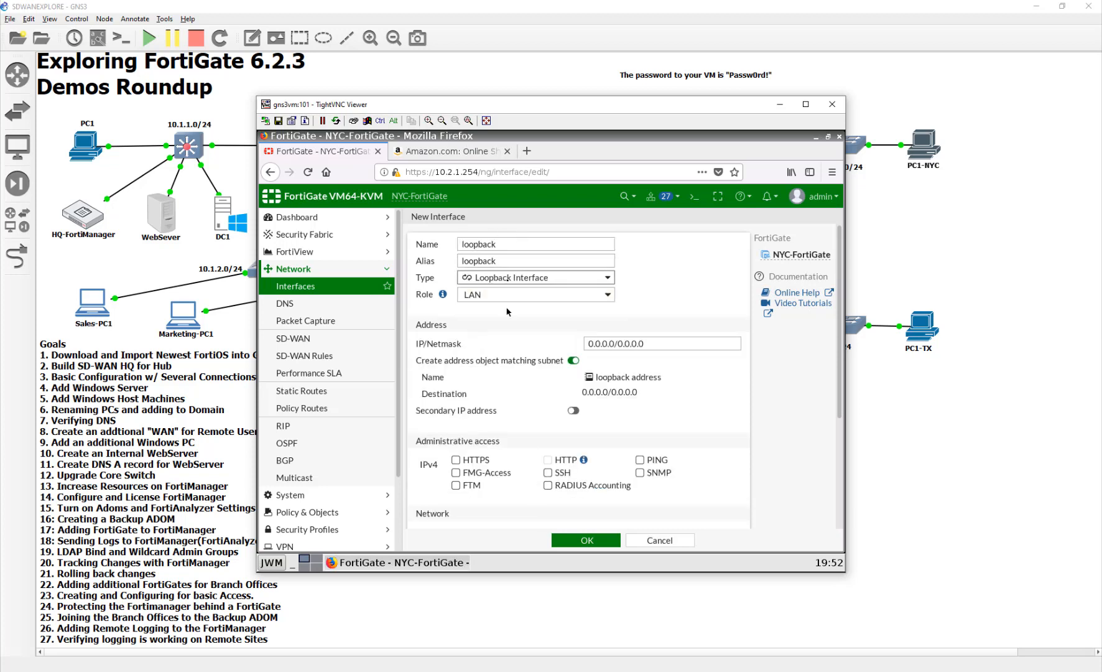
# Step: Set the NYC loopback's IP/Netmask to 10.127.0.2/32
pyautogui.click(655, 348)
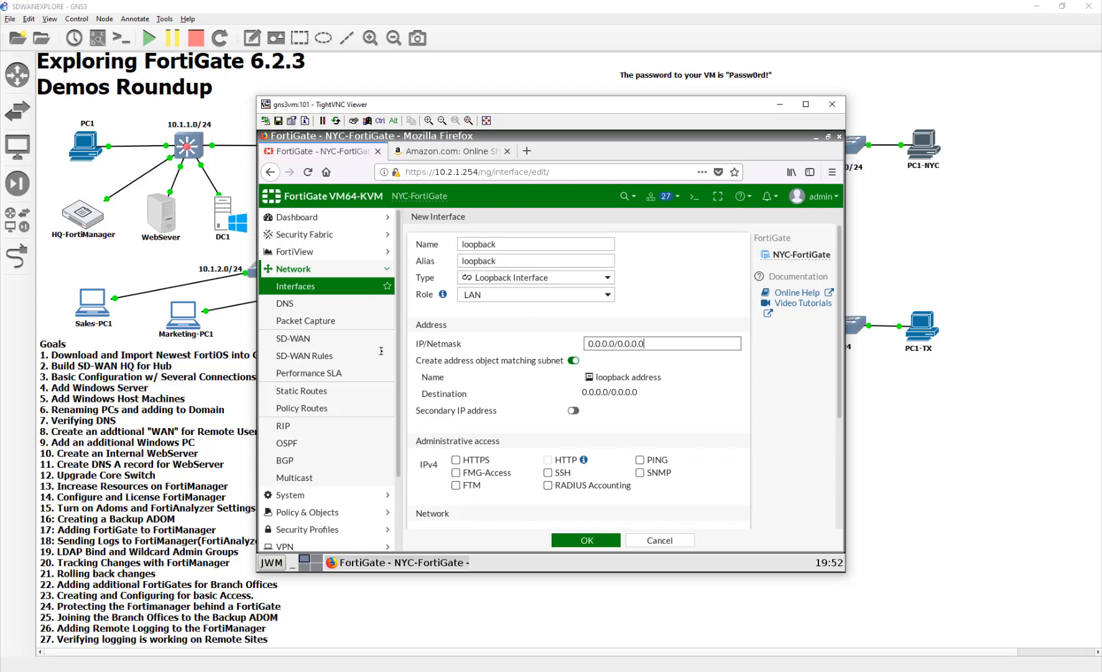
pyautogui.moveTo(642, 343); pyautogui.dragTo(530, 343)
pyautogui.write('10.')
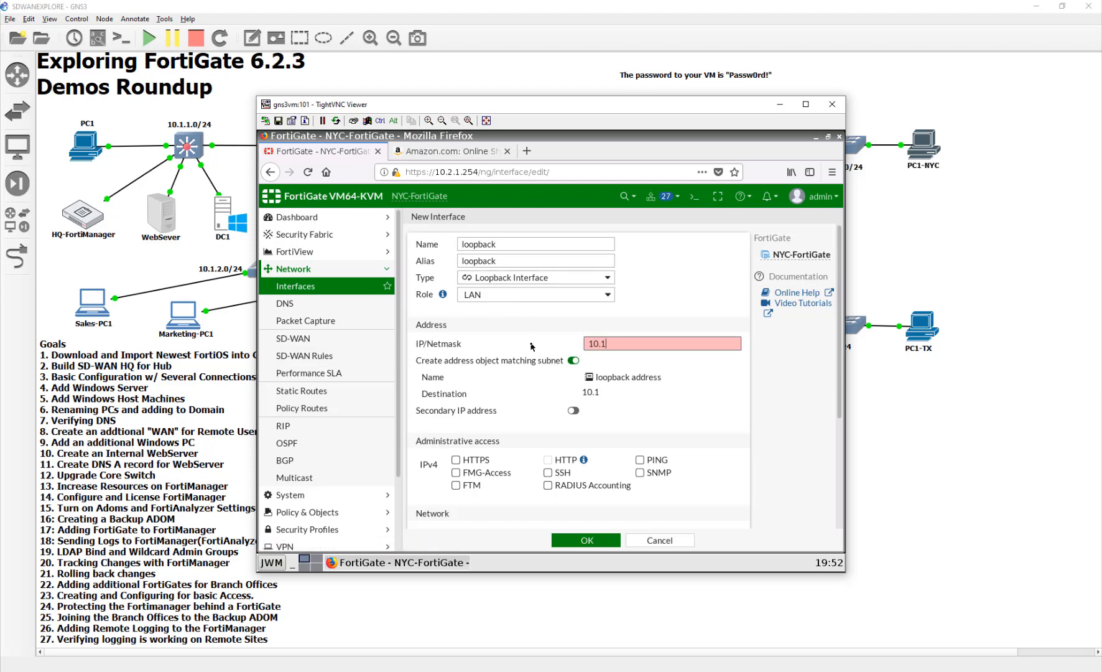
pyautogui.write('127.0.2/32')
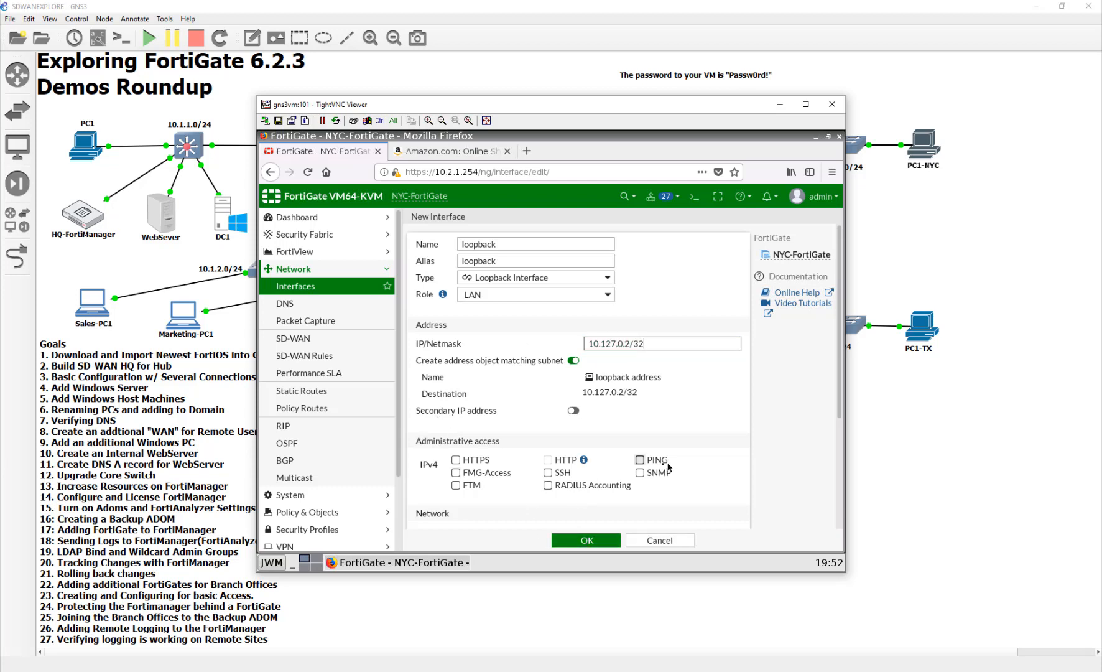
# Step: Allow PING administrative access on the NYC loopback interface and save it
pyautogui.click(639, 460)
pyautogui.click(595, 540)
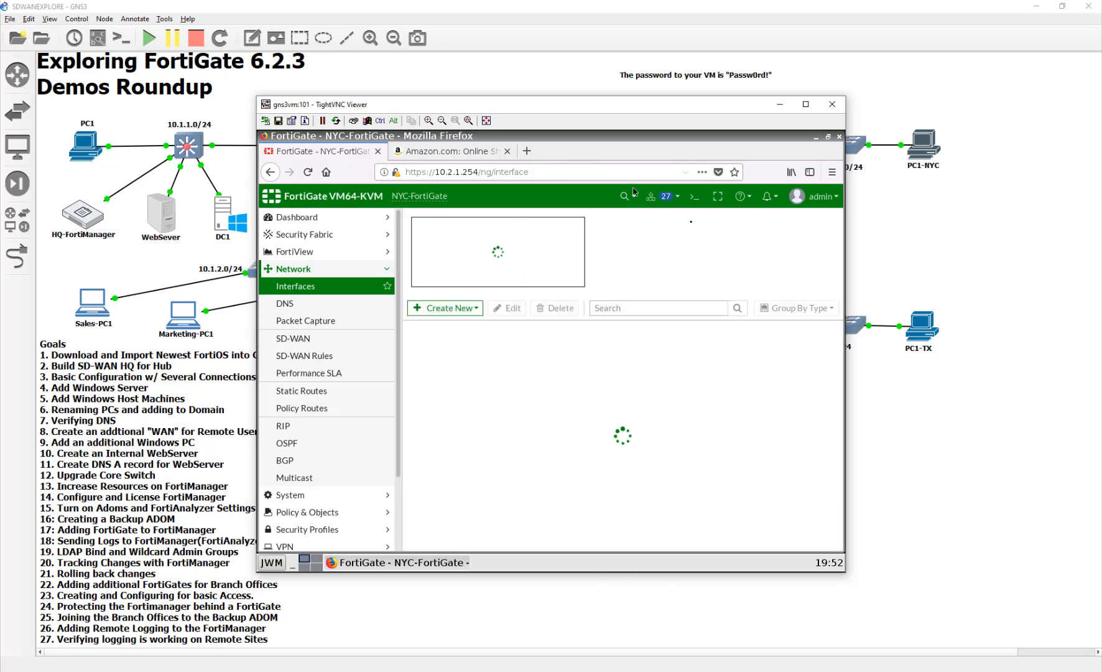
# Step: Test the NYC loopback by running "exe ping 10.127.02" in the NYC-FortiGate's CLI console, and close the console
pyautogui.click(697, 198)
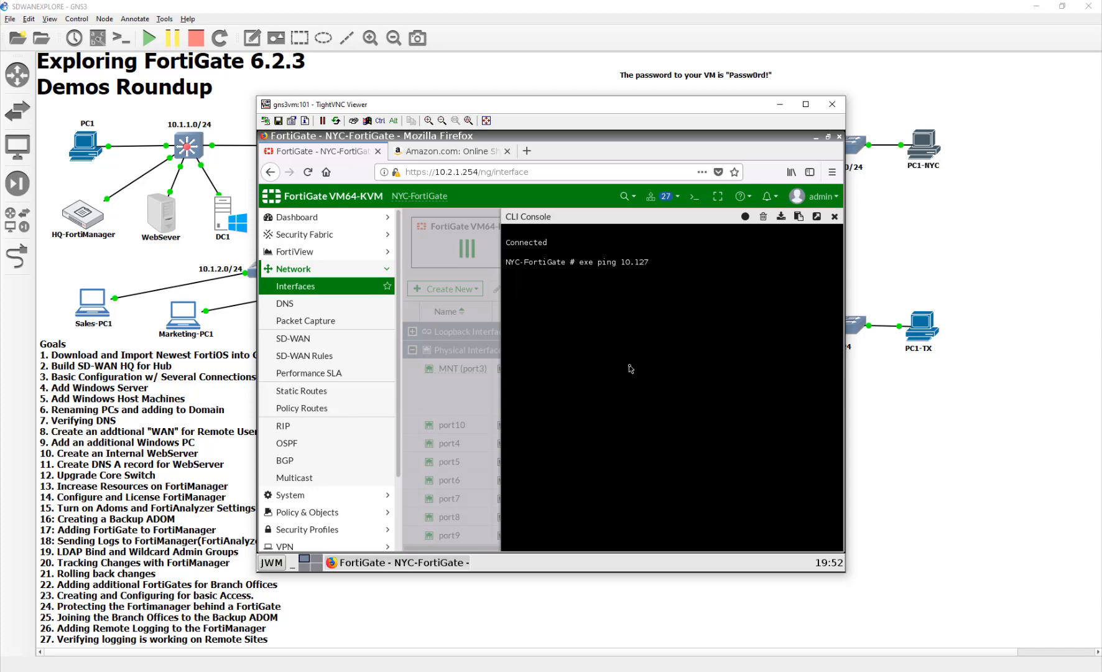
pyautogui.press('alt')
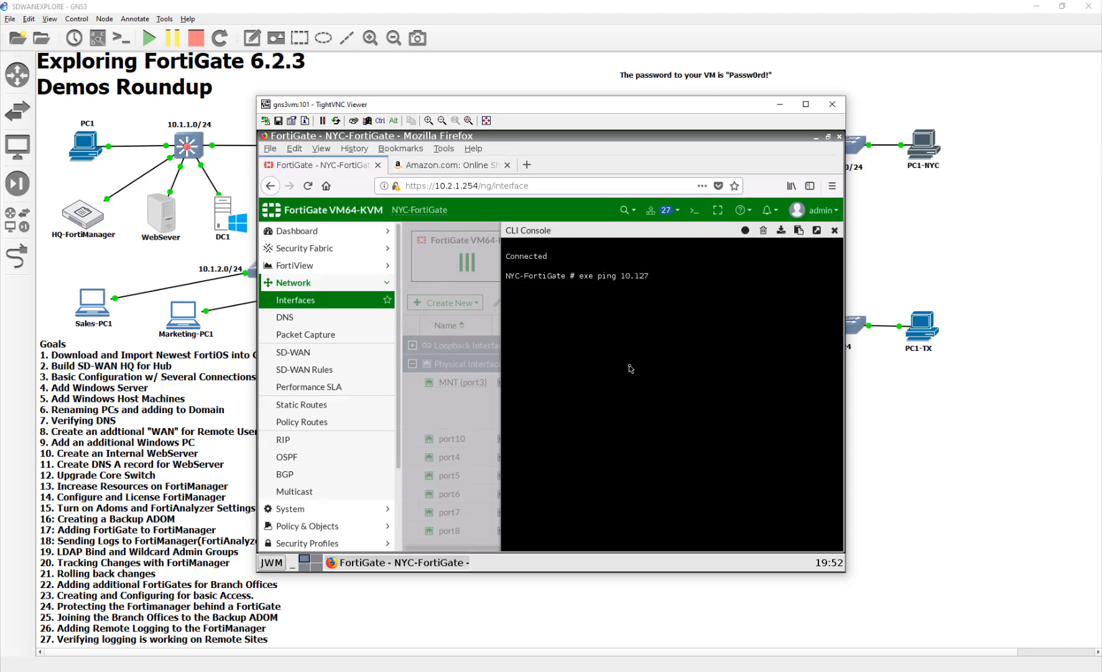
pyautogui.press('alt')
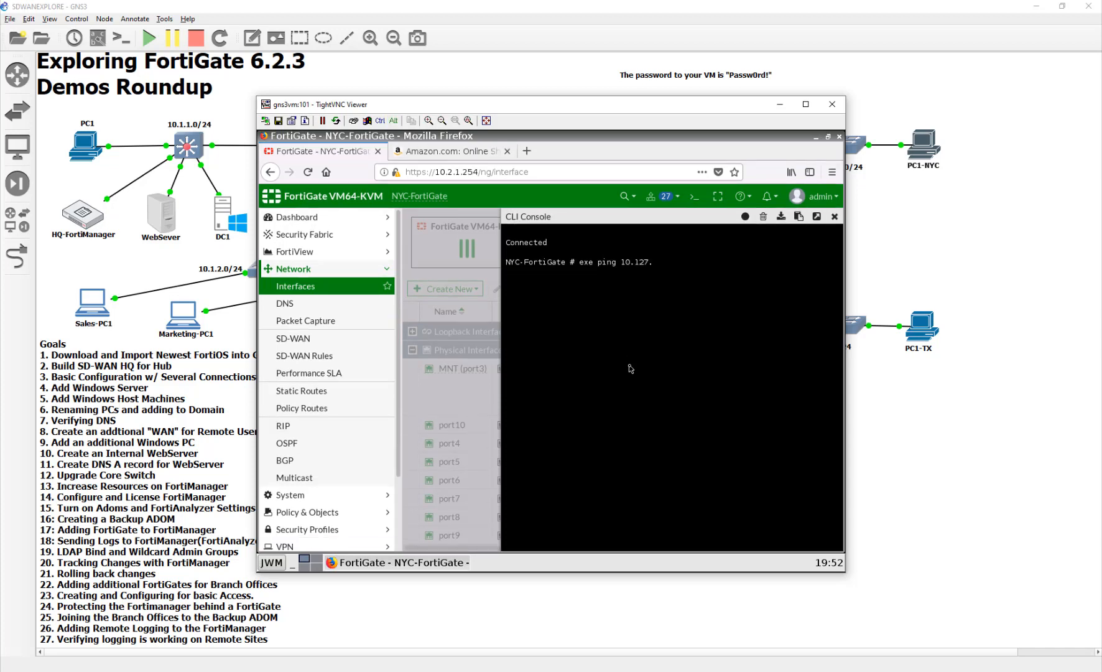
pyautogui.write('02')
pyautogui.press('Return')
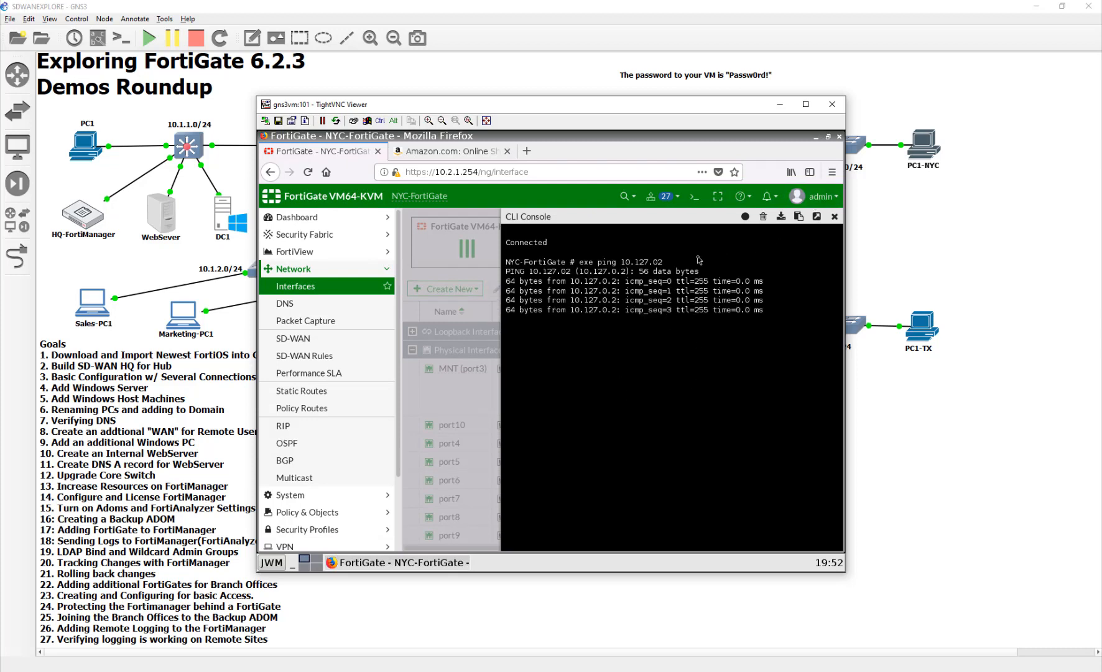
pyautogui.click(834, 217)
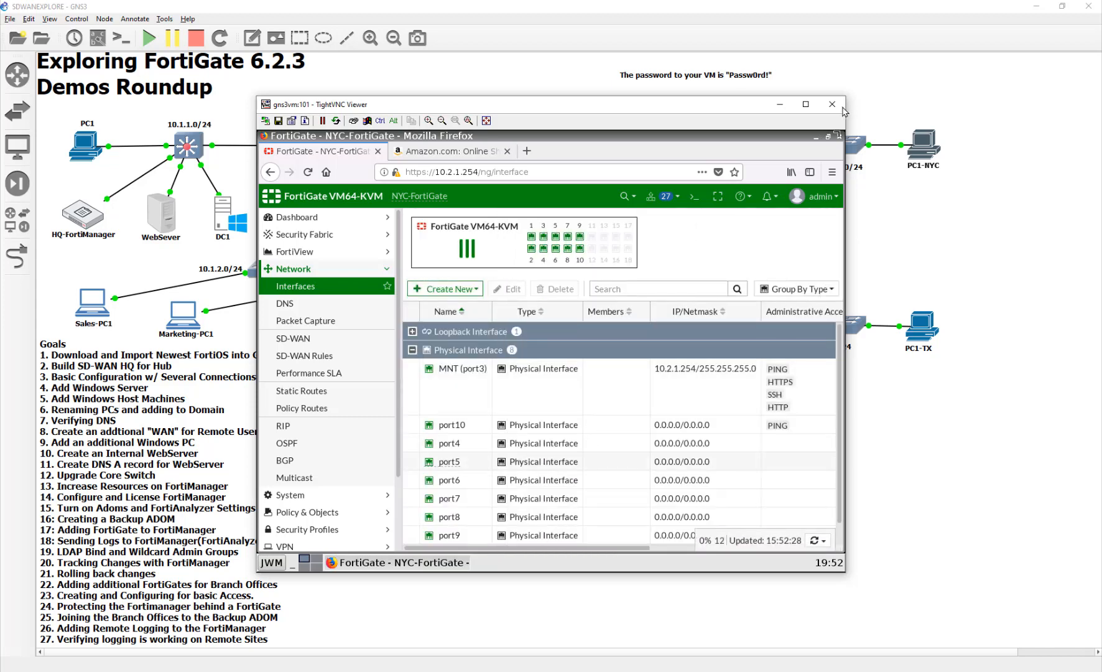
# Step: Switch from the NYC session to PC1-TX's TightVNC session and view the QoS performance SLA's latency graph on the TX-FortiGate
pyautogui.click(833, 104)
pyautogui.doubleClick(923, 345)
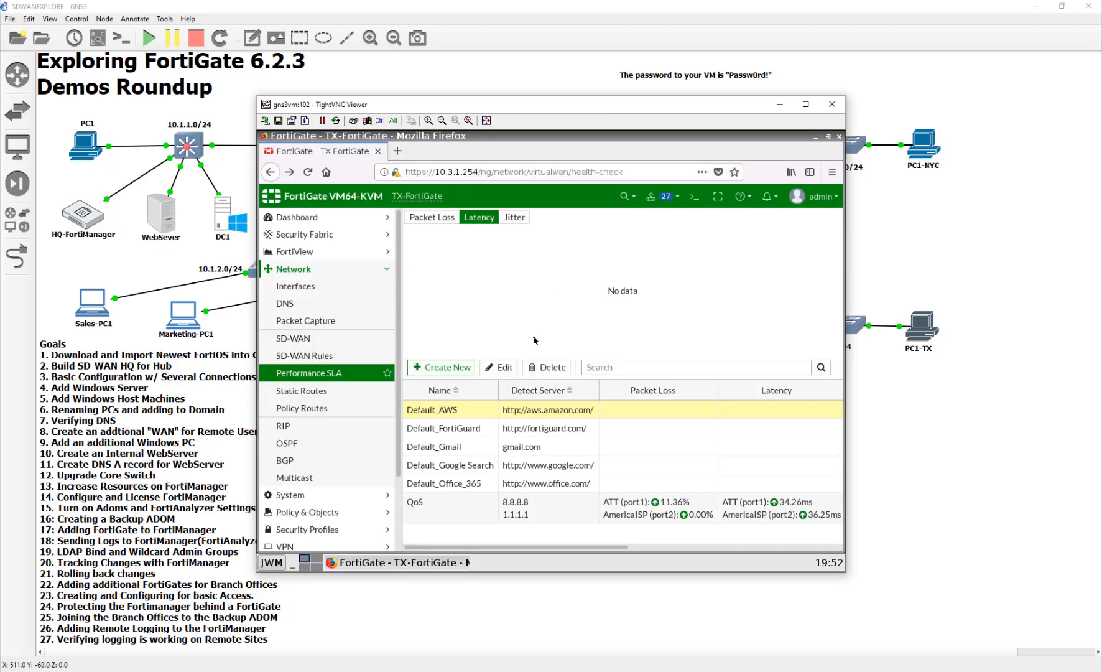
pyautogui.click(630, 518)
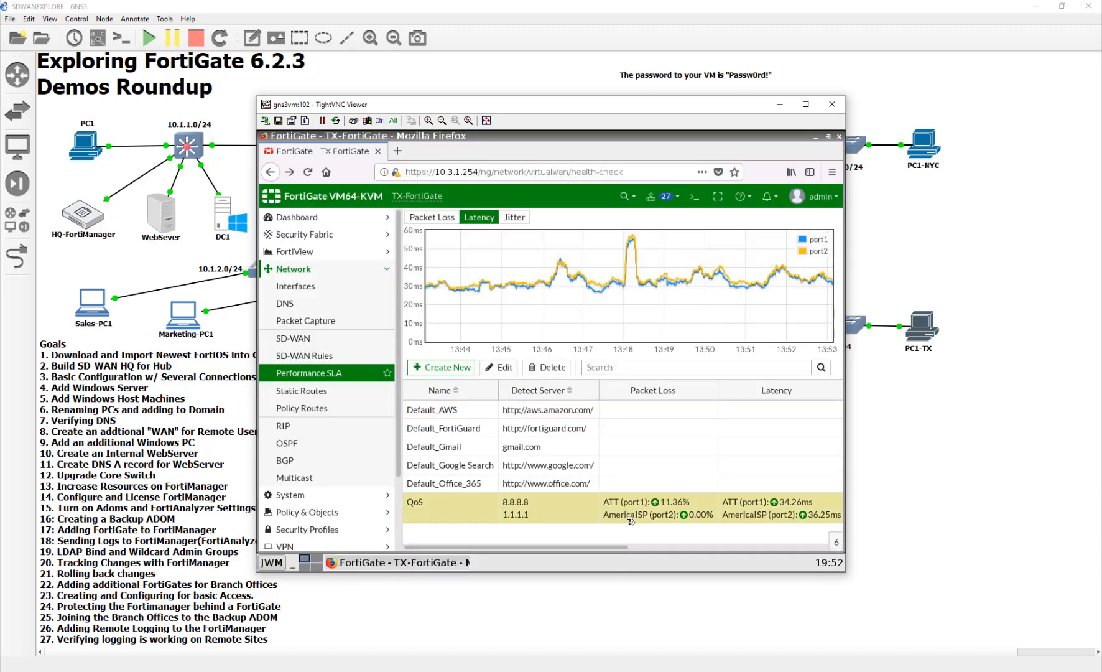
pyautogui.moveTo(645, 282)
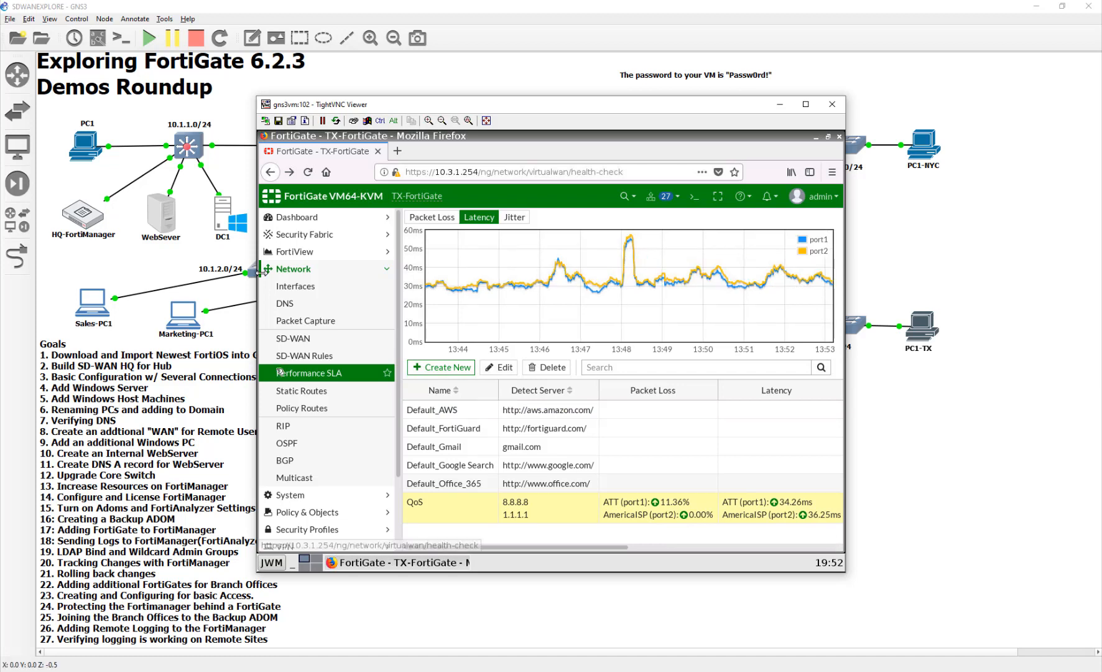
# Step: Start a new interface on the TX-FortiGate with name and alias "loopback" and type Loopback Interface
pyautogui.click(307, 287)
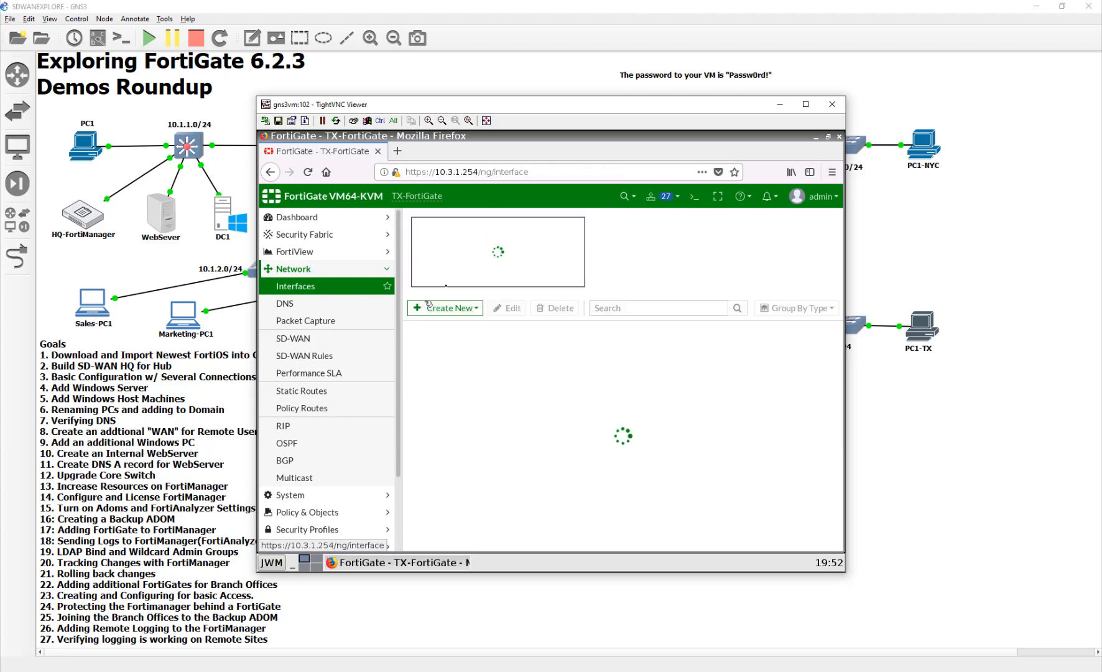
pyautogui.click(445, 289)
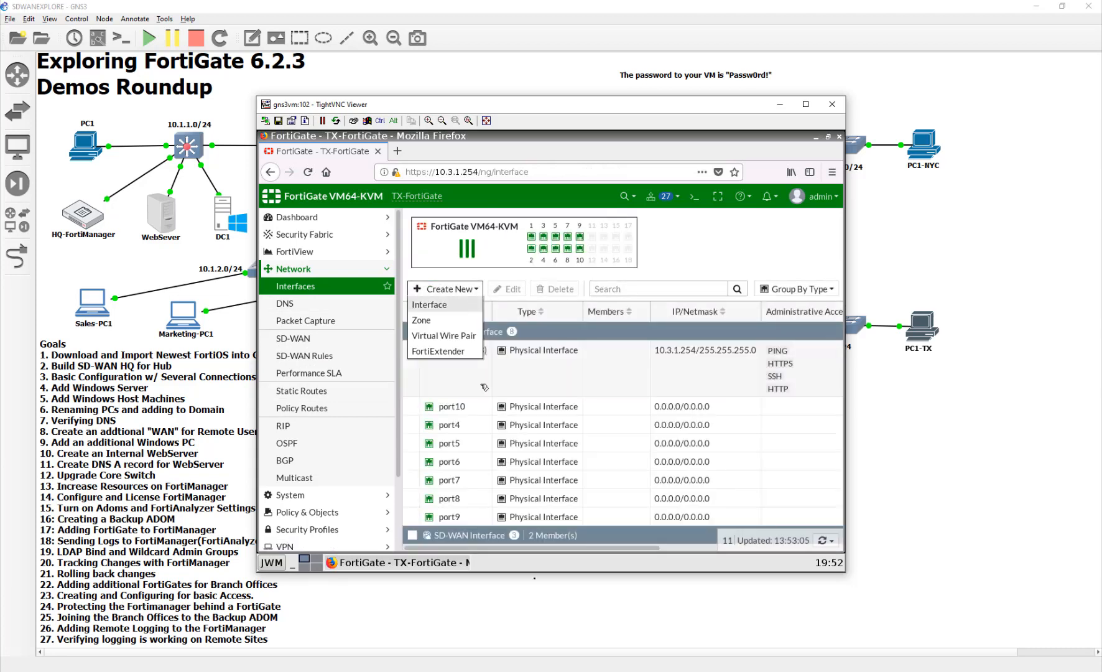
pyautogui.click(432, 304)
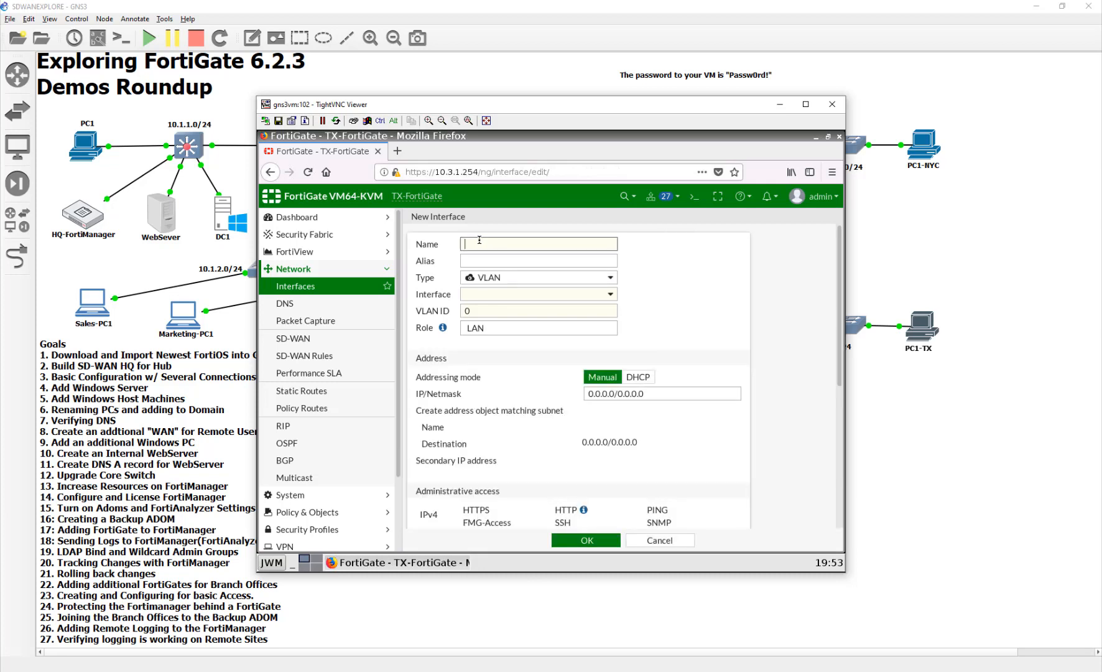
pyautogui.click(479, 243)
pyautogui.write('o')
pyautogui.press('BackSpace')
pyautogui.write('loopbac')
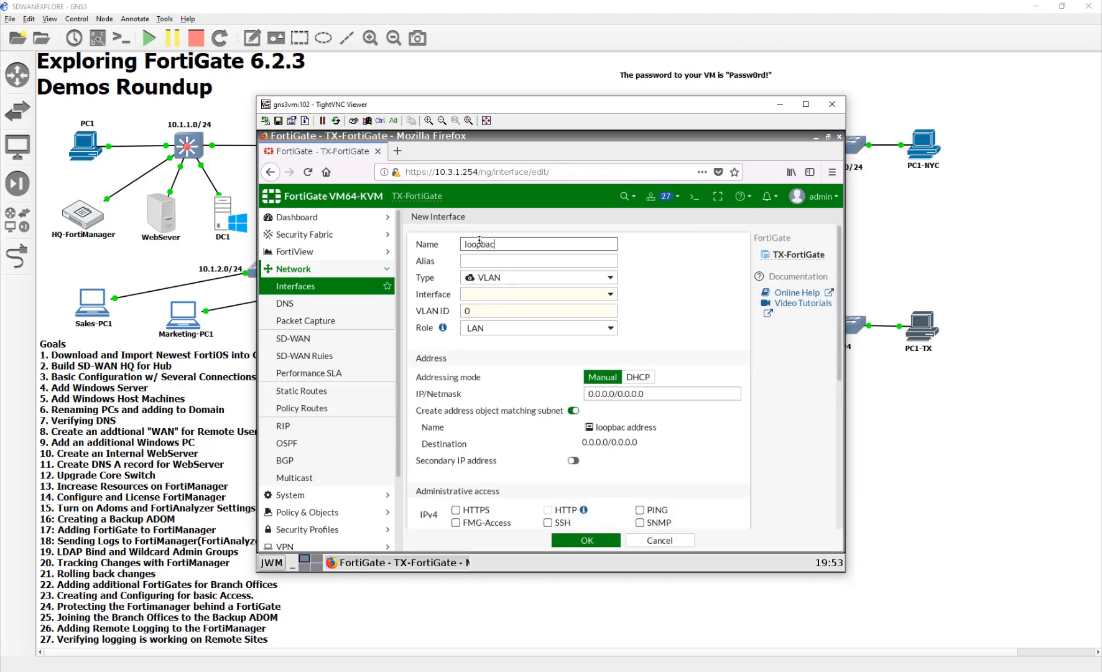
pyautogui.write('k')
pyautogui.press('Tab')
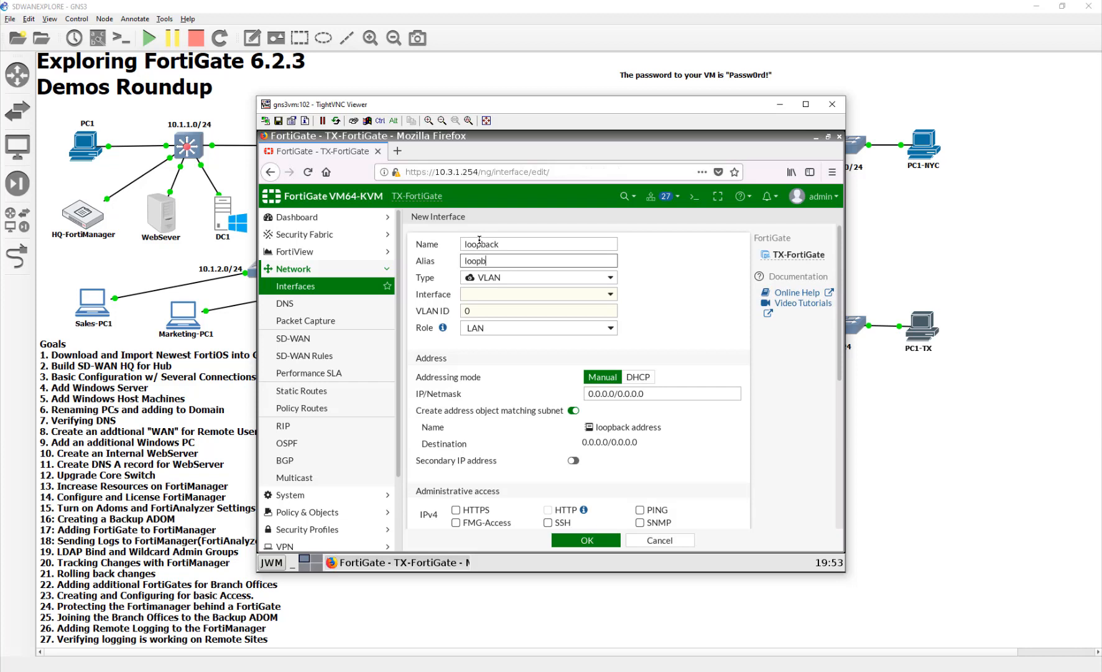
pyautogui.press('Tab')
pyautogui.press('space')
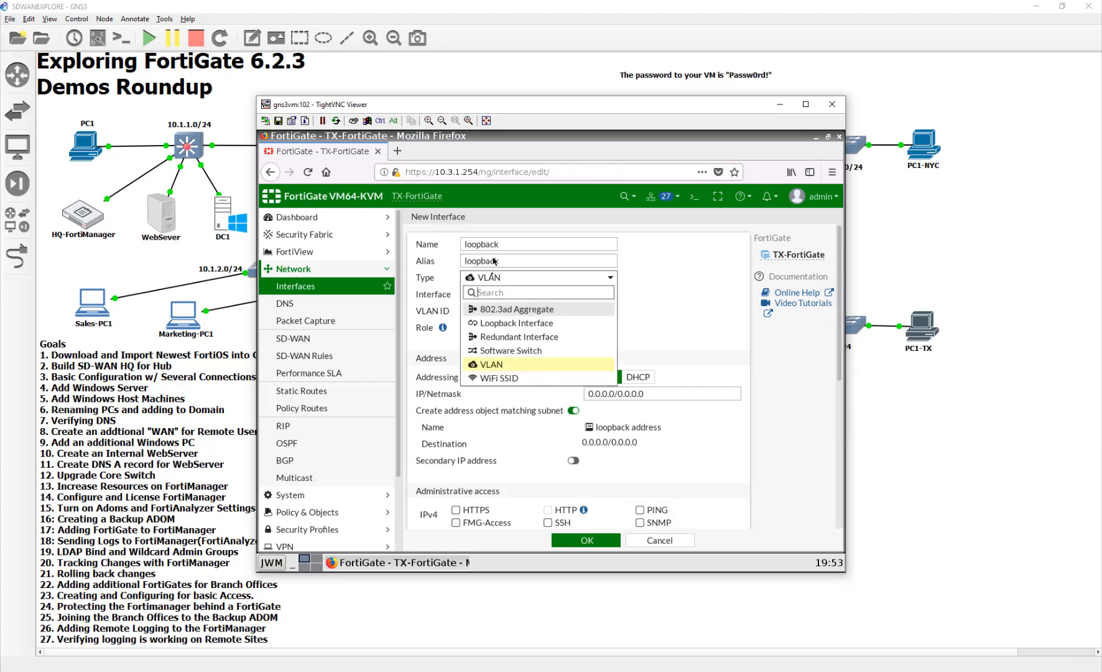
pyautogui.click(504, 323)
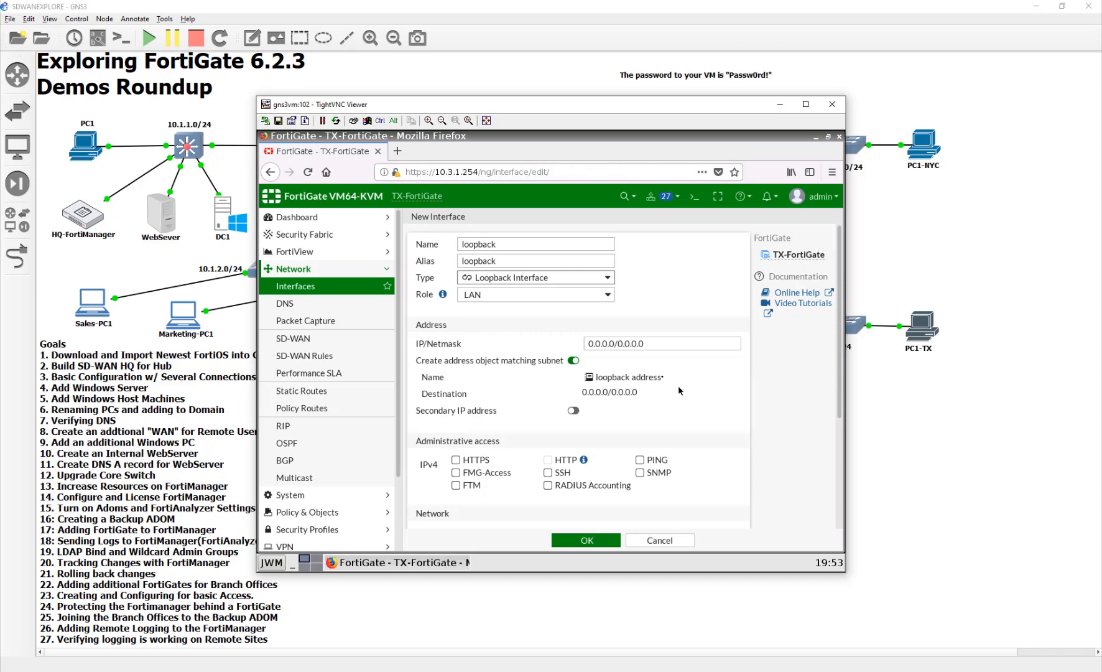
# Step: Set the TX loopback's IP/Netmask to 10.127.0.3/32, allow PING administrative access and save the interface
pyautogui.moveTo(661, 342); pyautogui.dragTo(548, 341)
pyautogui.write('10.127.0.3')
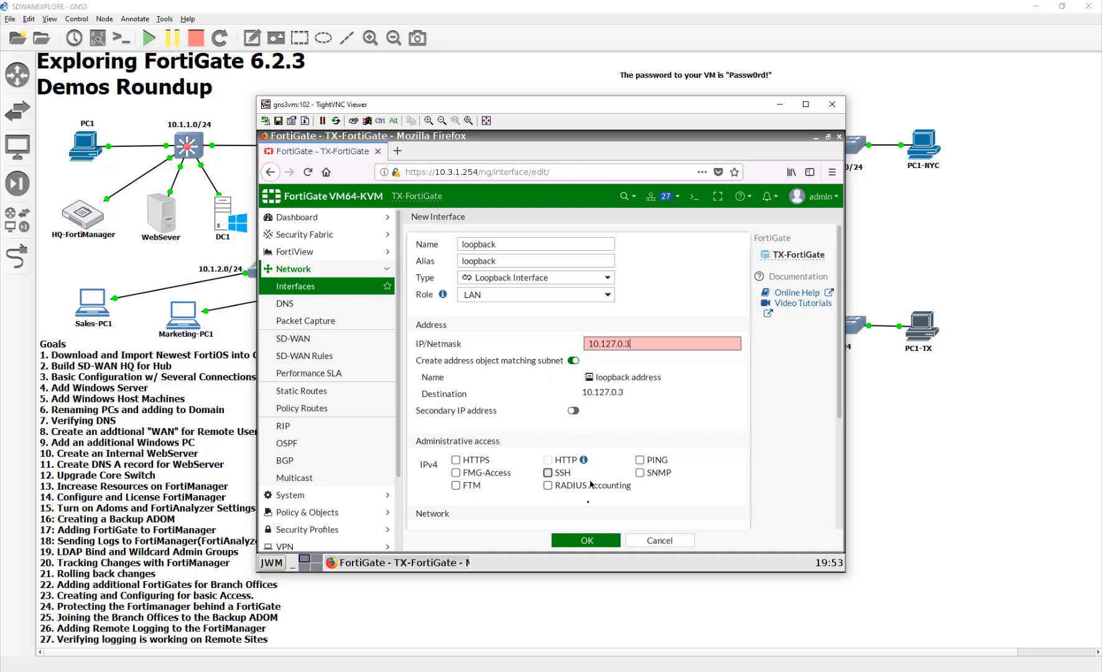
pyautogui.click(595, 539)
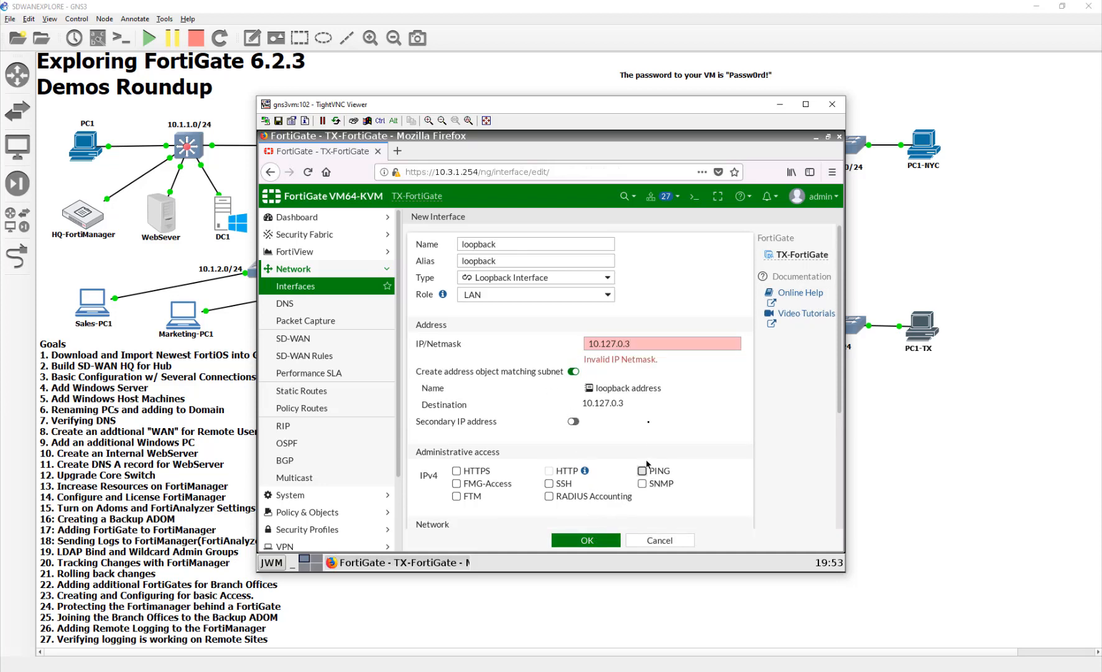
pyautogui.click(642, 342)
pyautogui.write('/32')
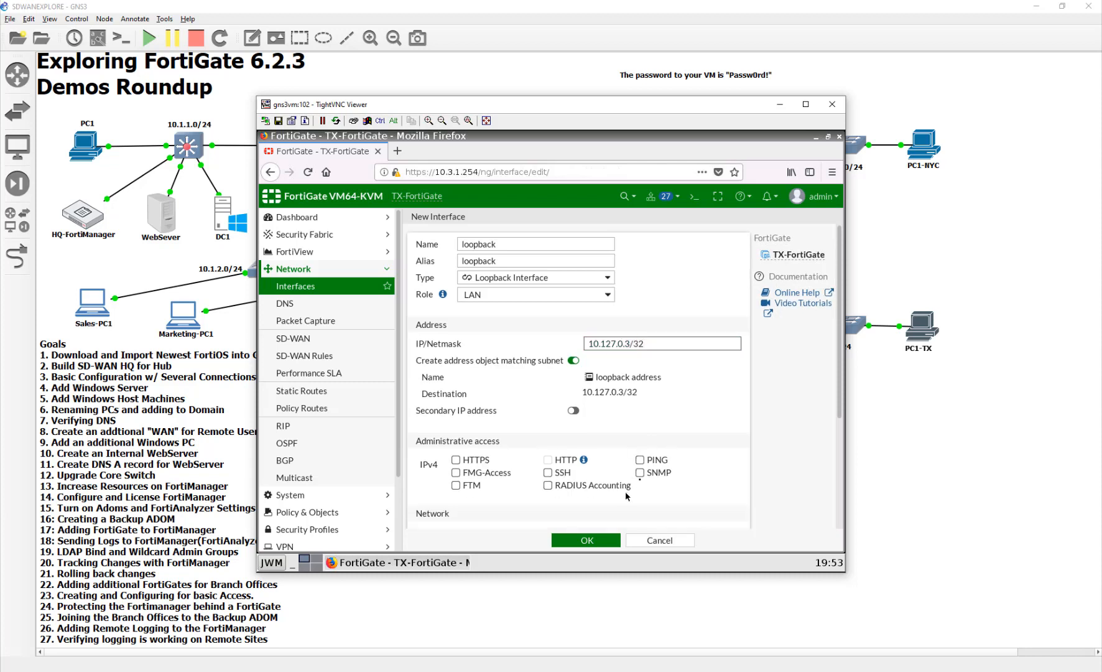
pyautogui.click(640, 459)
pyautogui.press('Return')
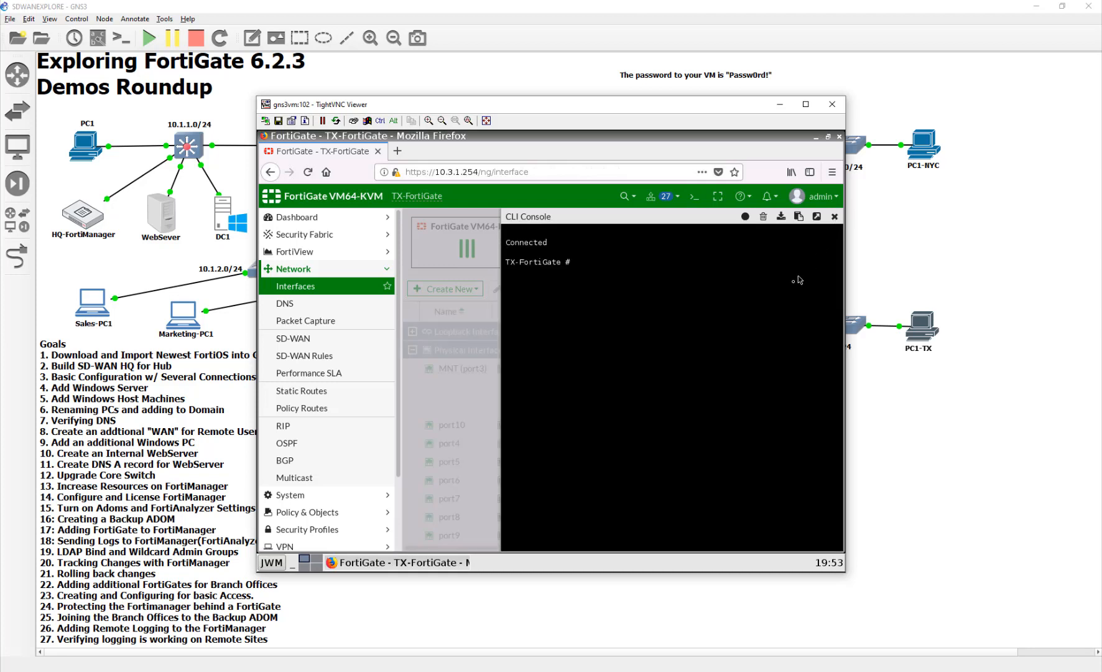
# Step: Test the TX loopback by running "exe ping 10.127.0.3" in the TX-FortiGate's CLI console, and close the PC1-TX session
pyautogui.write('ex')
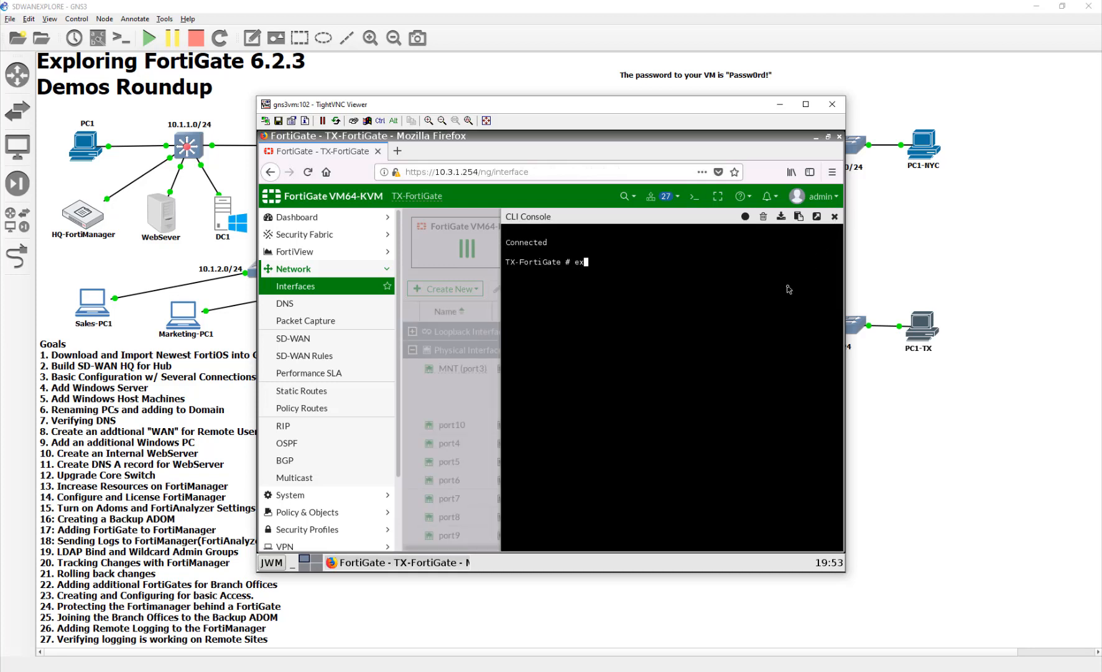
pyautogui.write('e ping 10.127.0.3')
pyautogui.press('Return')
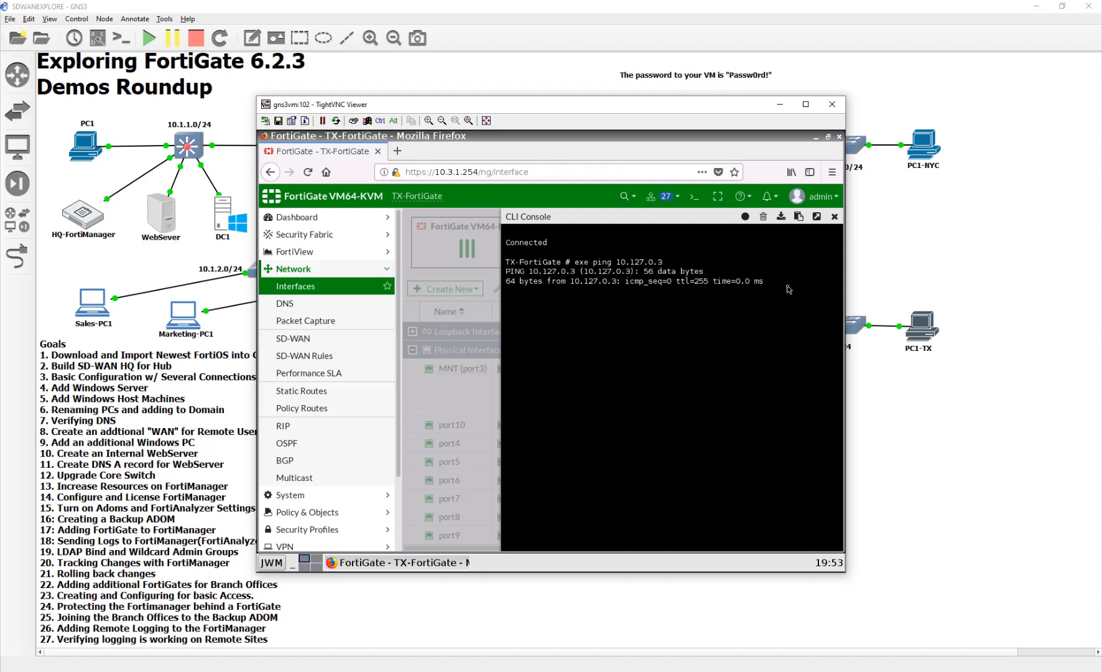
pyautogui.click(834, 217)
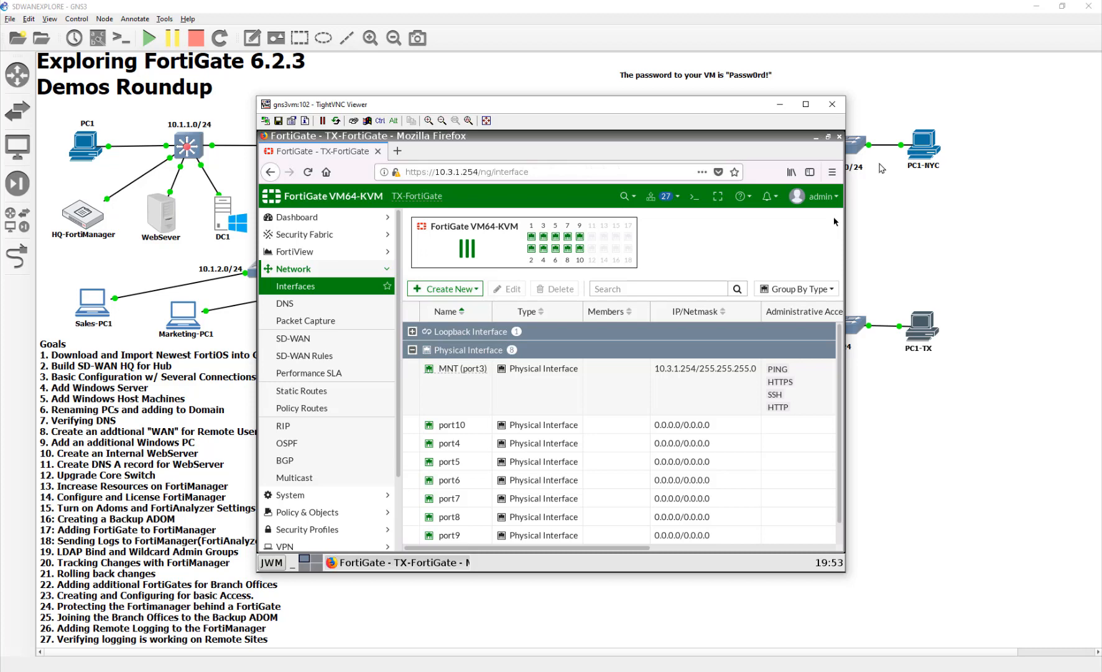
pyautogui.click(832, 104)
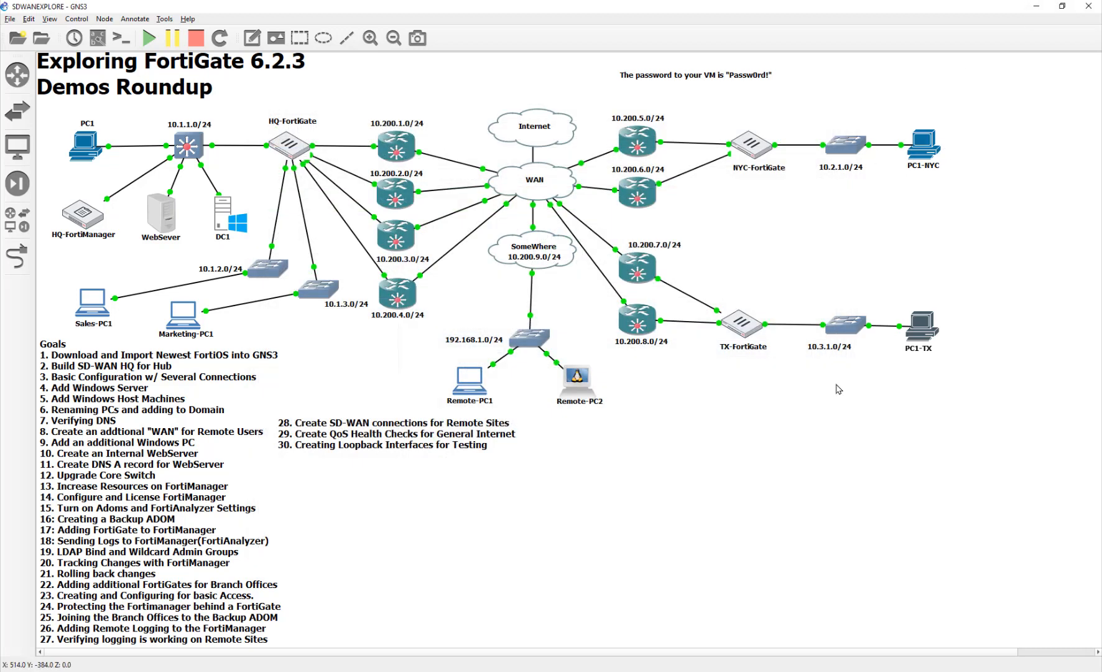